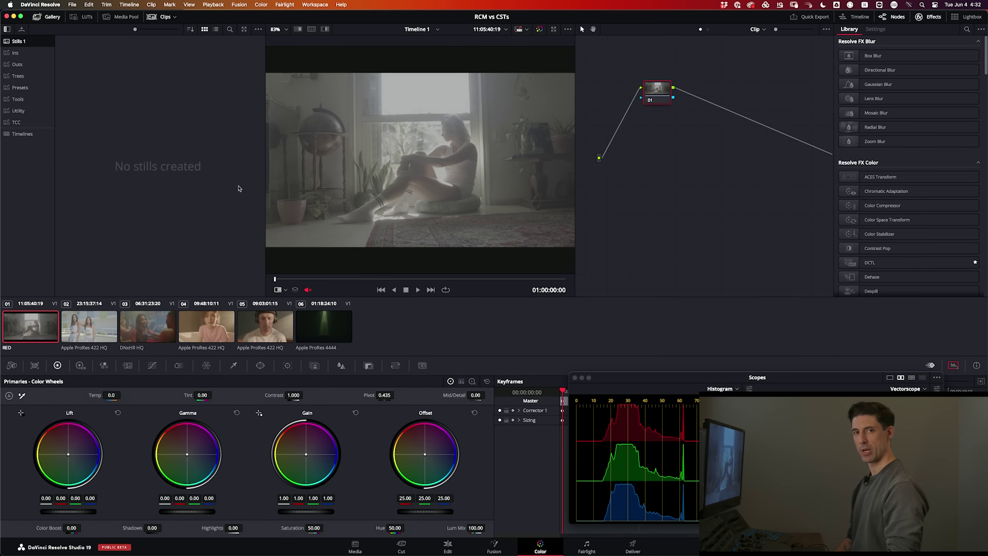
- Switch color science to DaVinci YRGB Color Managed with automatic off and Custom processing mode
{"action": "key", "text": "shift+9"}
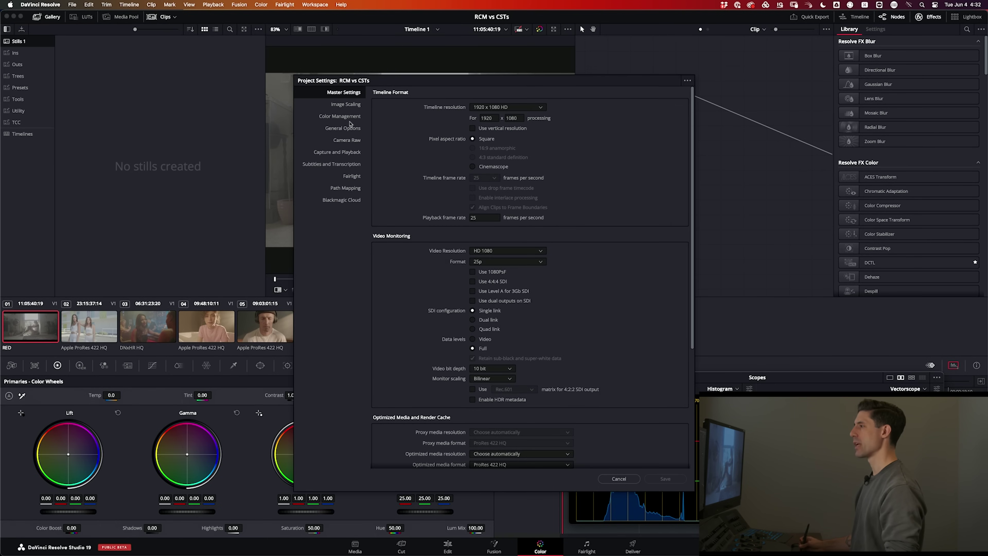
{"action": "left_click", "coordinate": [351, 117]}
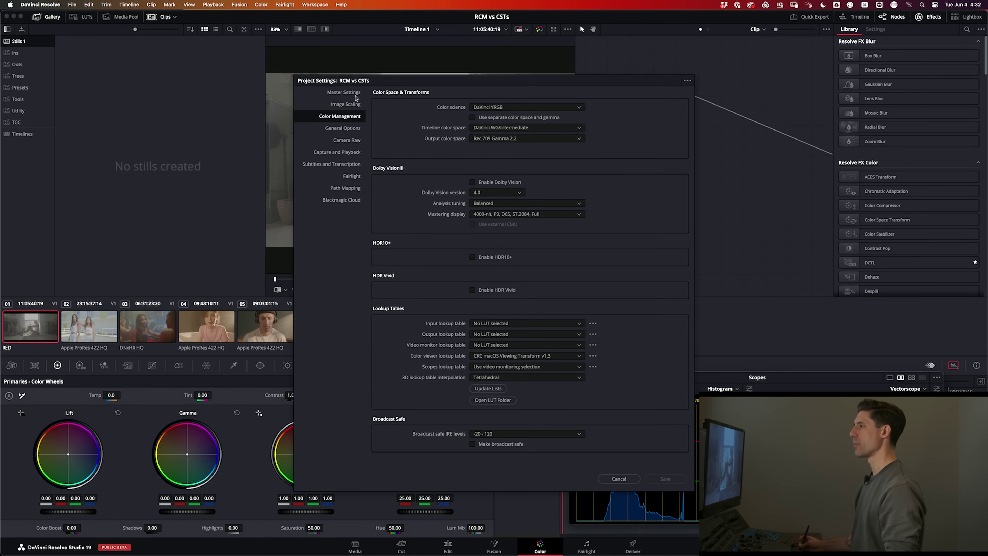
{"action": "left_click", "coordinate": [503, 108]}
{"action": "left_click", "coordinate": [522, 125]}
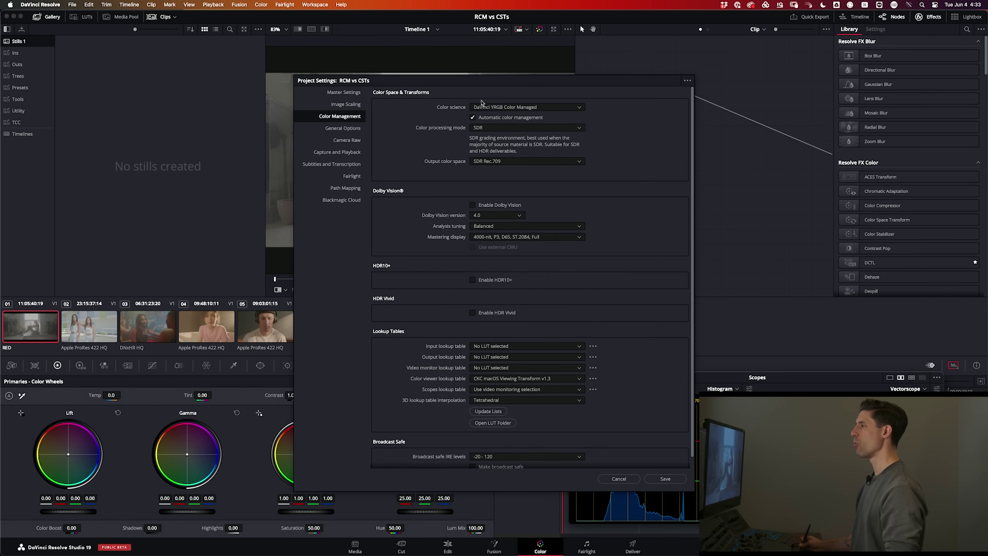
{"action": "left_click", "coordinate": [492, 118]}
{"action": "left_click", "coordinate": [491, 127]}
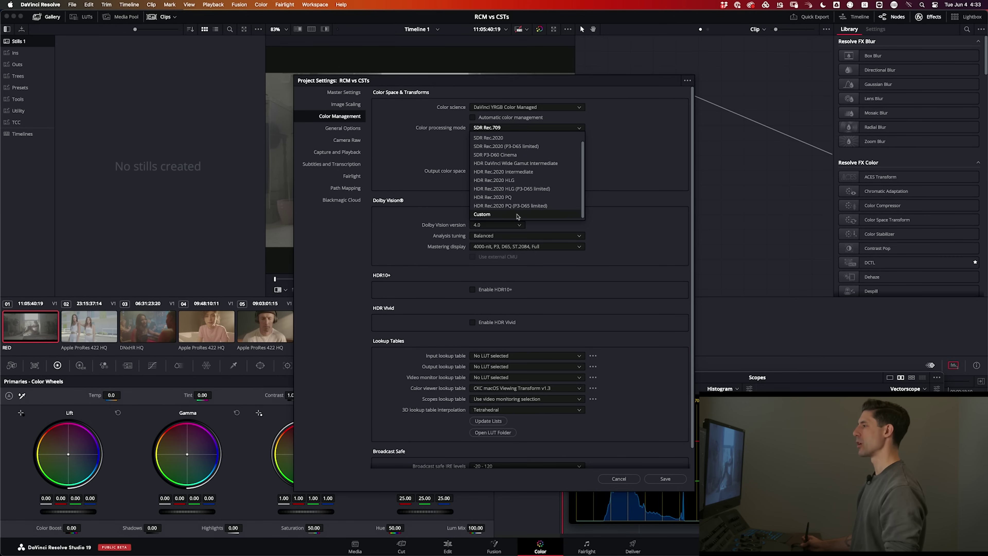
{"action": "left_click", "coordinate": [518, 217]}
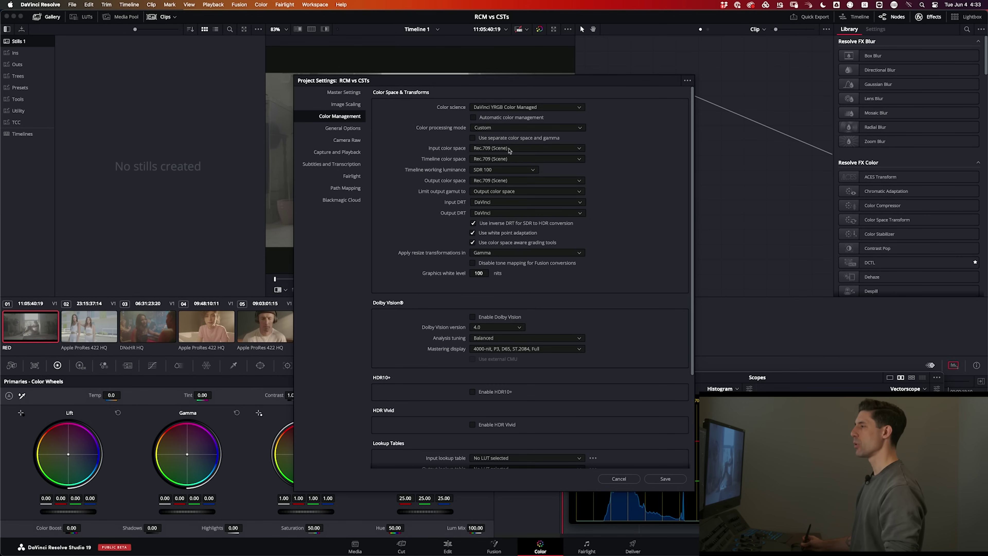
{"action": "mouse_move", "coordinate": [414, 85]}
{"action": "left_mouse_down"}
{"action": "mouse_move", "coordinate": [535, 75]}
{"action": "mouse_move", "coordinate": [460, 97]}
{"action": "mouse_move", "coordinate": [548, 108]}
{"action": "mouse_move", "coordinate": [388, 80]}
{"action": "mouse_move", "coordinate": [452, 77]}
{"action": "mouse_move", "coordinate": [421, 76]}
{"action": "left_mouse_up"}
- Set input to ARRI LogC3, timeline to DaVinci WG/Intermediate, working luminance to Custom
{"action": "left_click", "coordinate": [502, 138]}
{"action": "scroll", "coordinate": [504, 144], "scroll_direction": "up", "scroll_amount": 10}
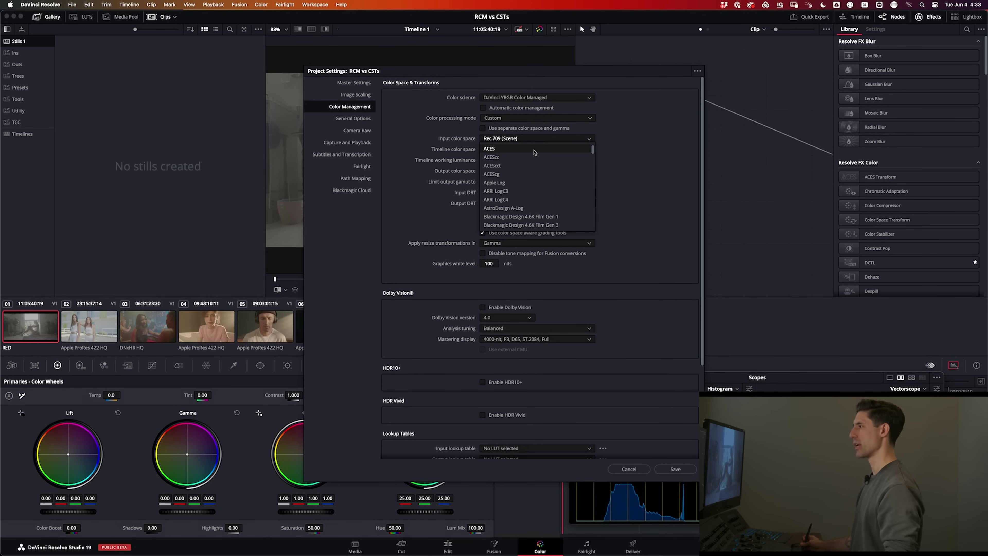
{"action": "left_click", "coordinate": [524, 191]}
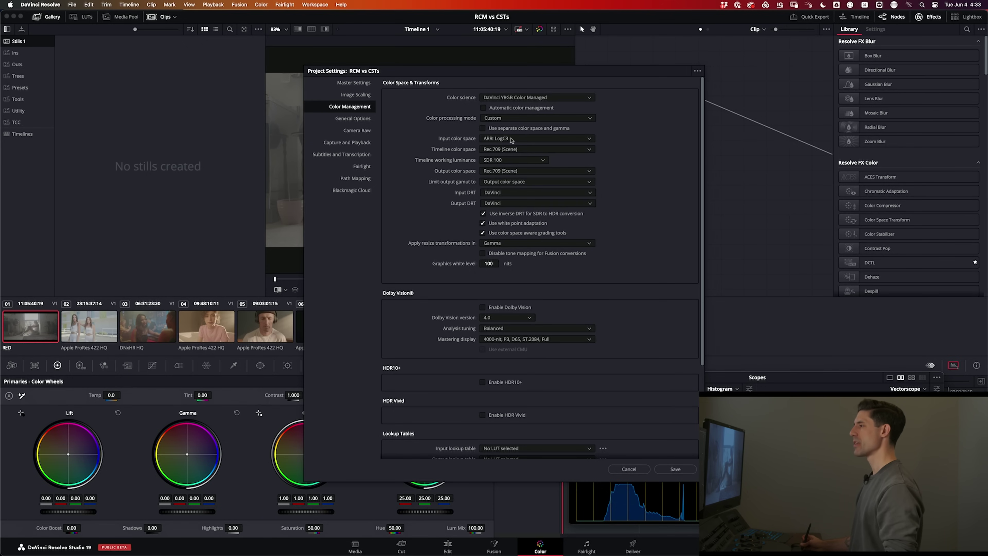
{"action": "left_click", "coordinate": [501, 150]}
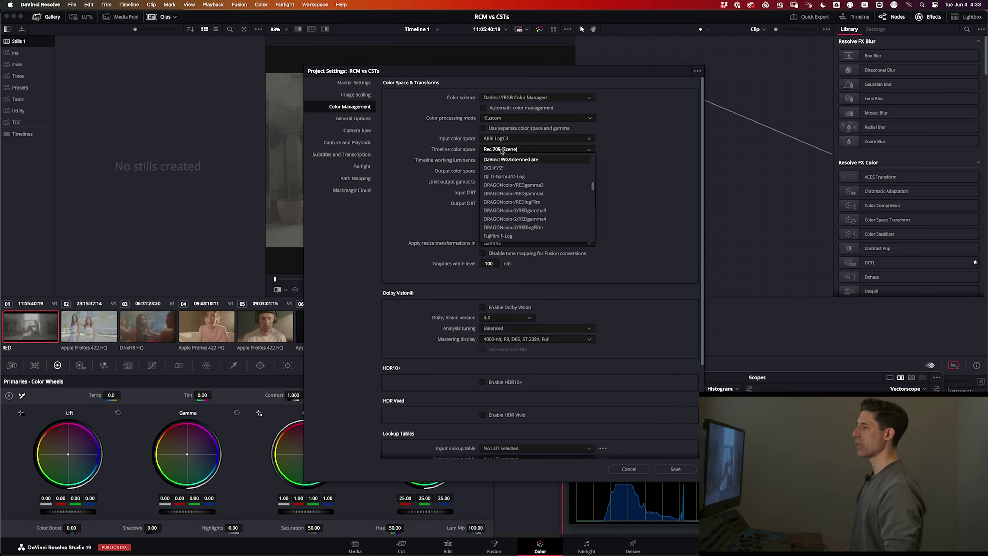
{"action": "left_click", "coordinate": [493, 159]}
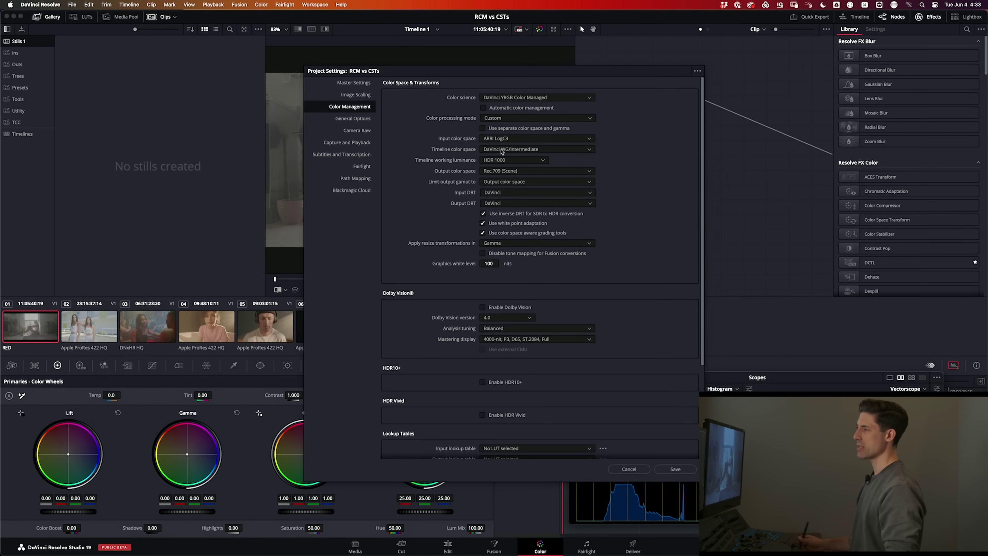
{"action": "left_click", "coordinate": [520, 161]}
{"action": "scroll", "coordinate": [513, 177], "scroll_direction": "down", "scroll_amount": 1}
{"action": "left_click", "coordinate": [525, 248]}
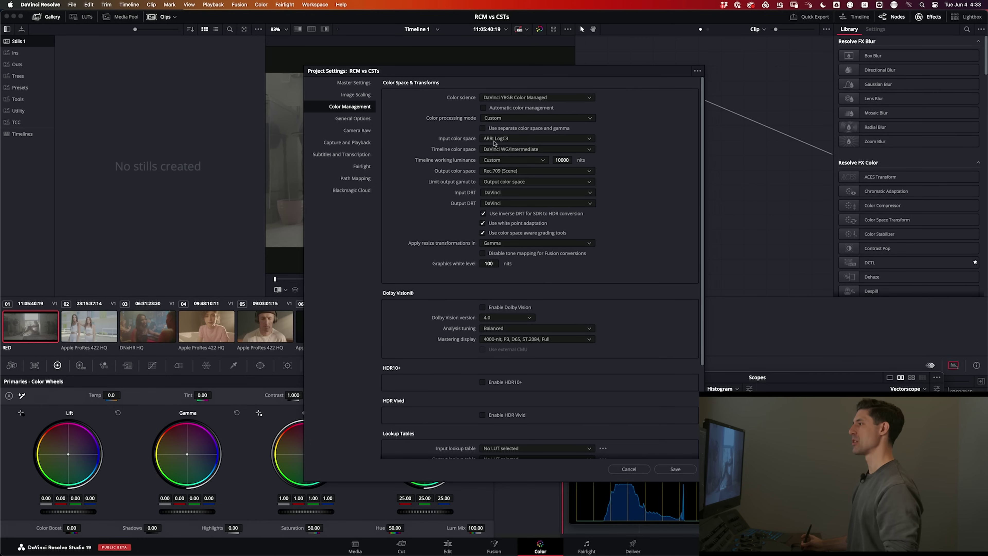
- Set Input DRT None, Output DRT Luminance Mapping, output Rec.709 Gamma 2.2, and save
{"action": "left_click", "coordinate": [499, 191]}
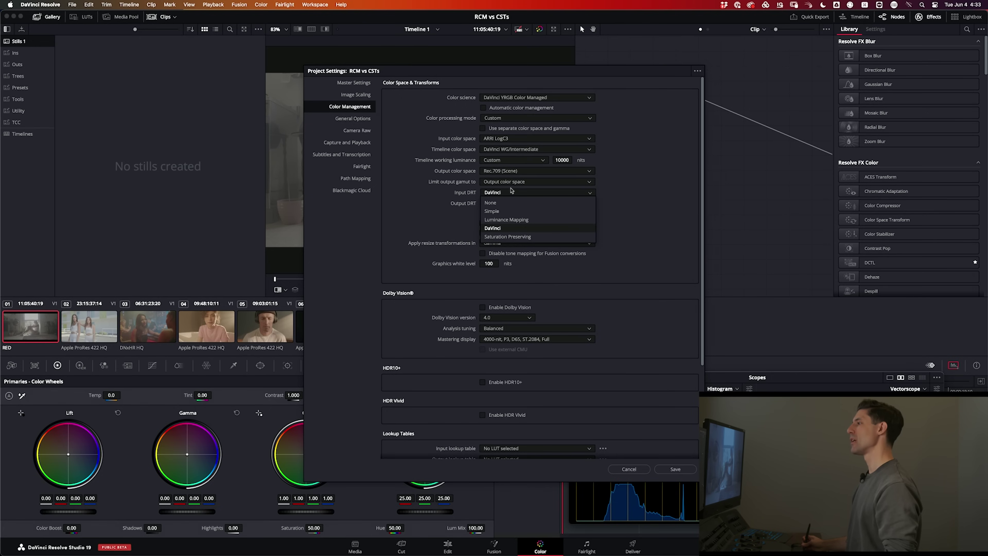
{"action": "left_click", "coordinate": [505, 204]}
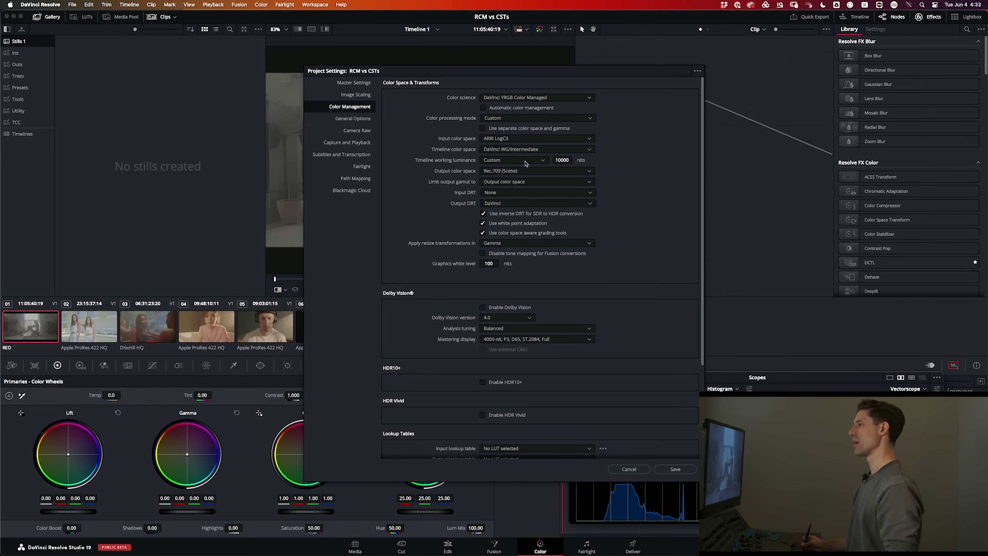
{"action": "left_click", "coordinate": [505, 203]}
{"action": "left_click", "coordinate": [506, 231]}
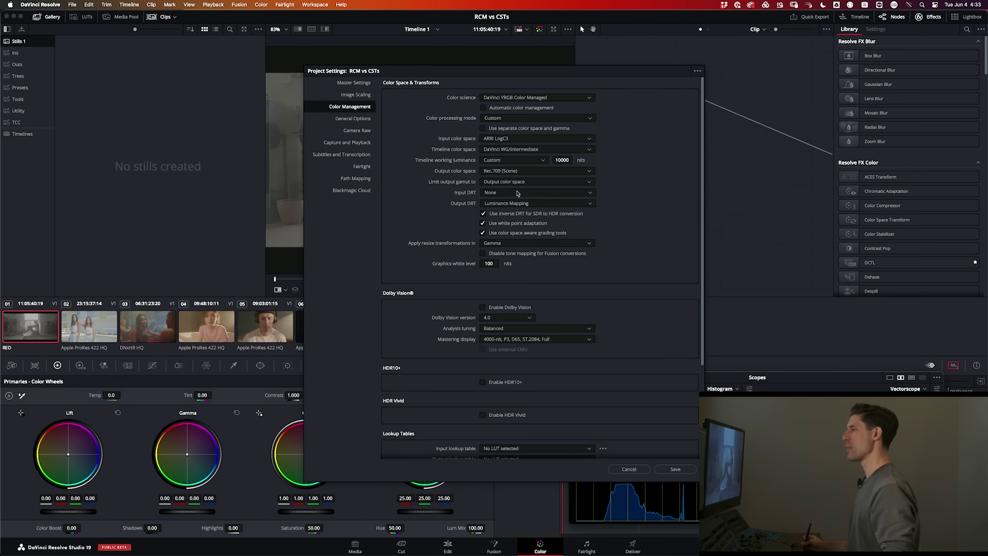
{"action": "left_click", "coordinate": [514, 171]}
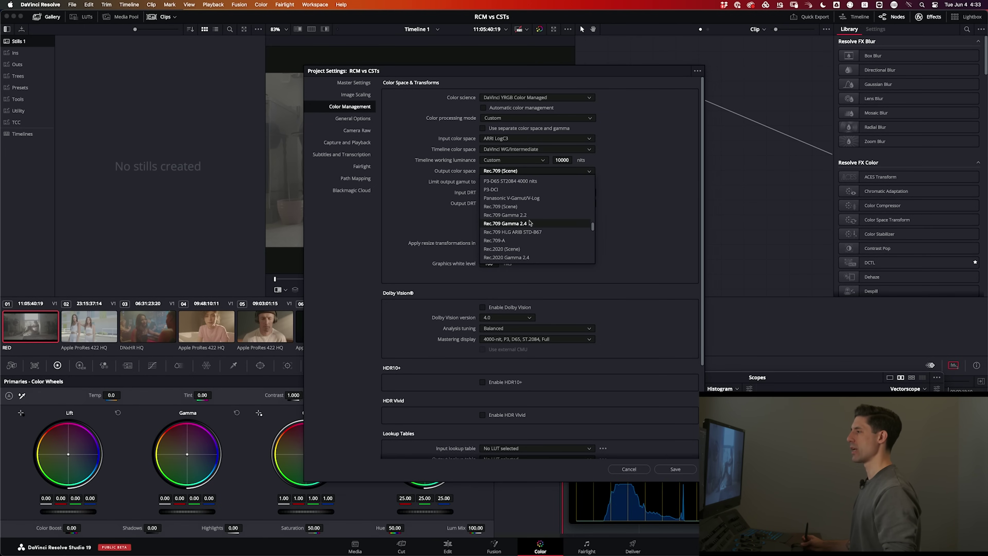
{"action": "left_click", "coordinate": [527, 215]}
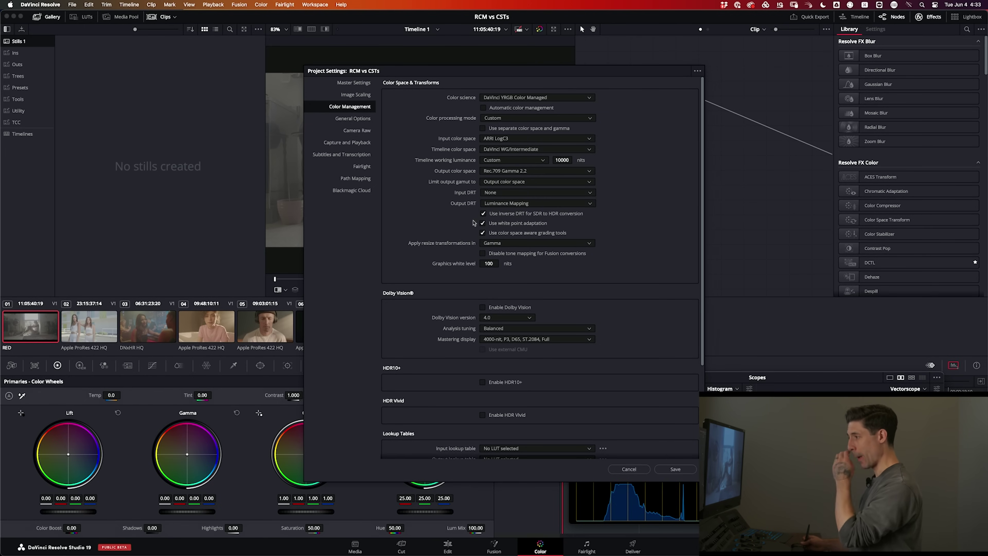
{"action": "left_click", "coordinate": [668, 470]}
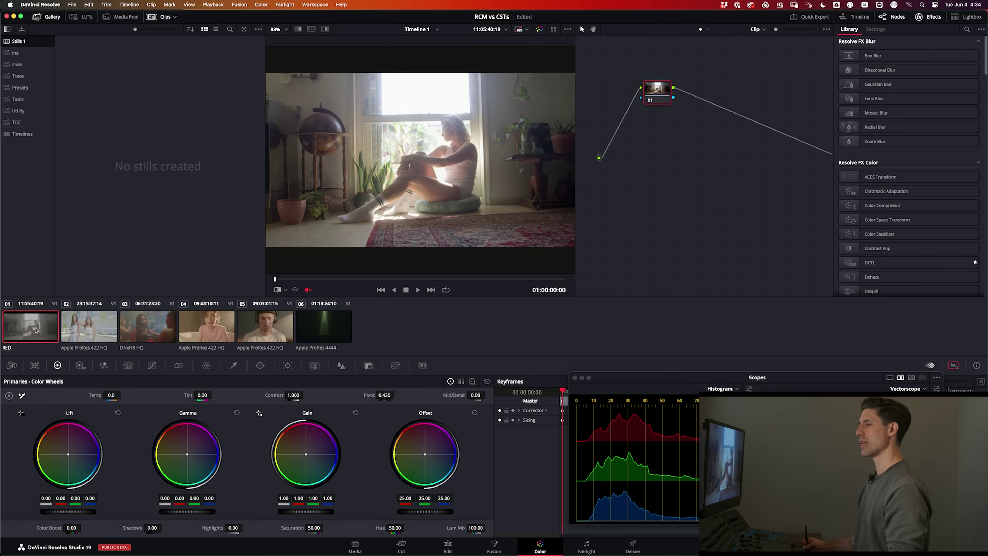
{"action": "right_click", "coordinate": [23, 323]}
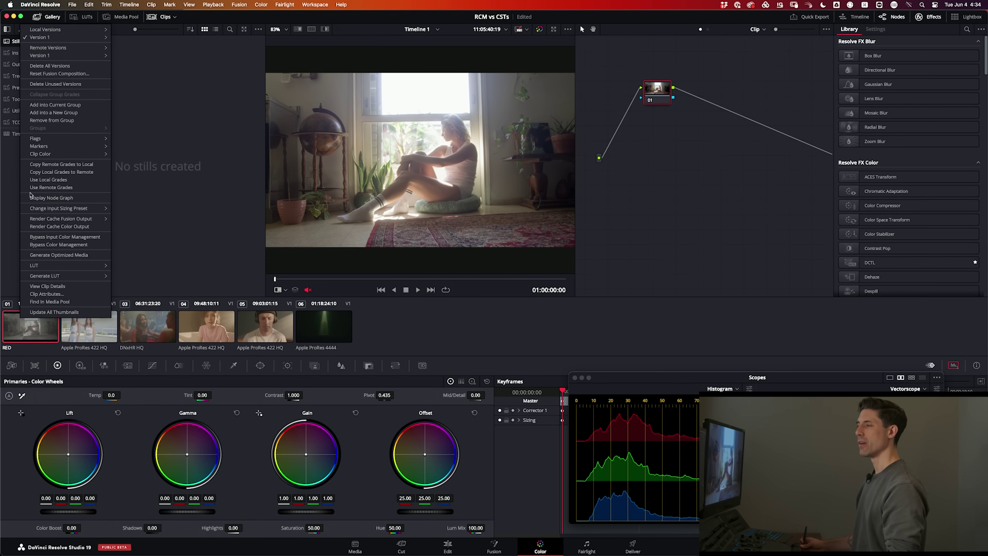
{"action": "left_click", "coordinate": [31, 331]}
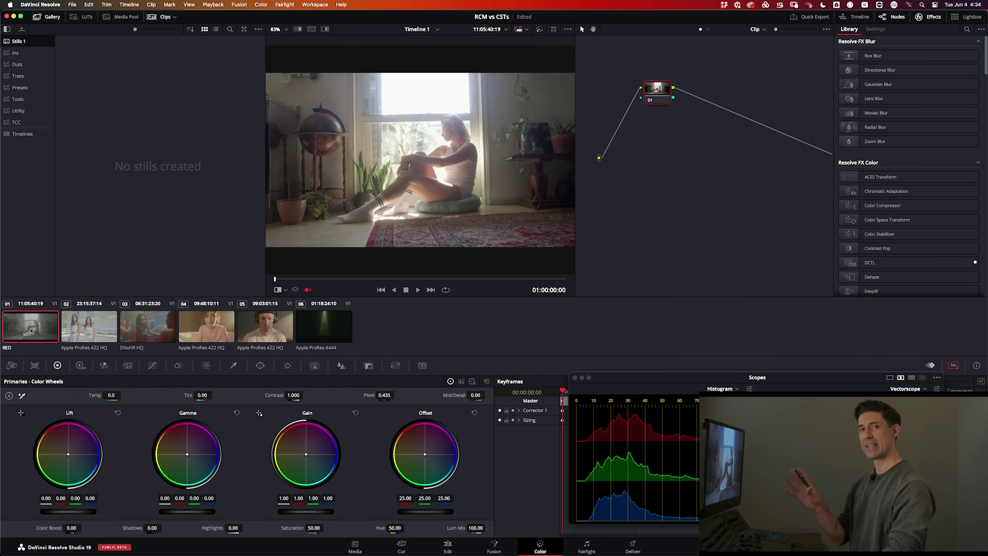
- Select clips 02–06 and set their input color space to Project - ARRI LogC3
{"action": "left_click", "coordinate": [100, 330]}
{"action": "left_click", "coordinate": [129, 328]}
{"action": "left_click", "coordinate": [98, 329]}
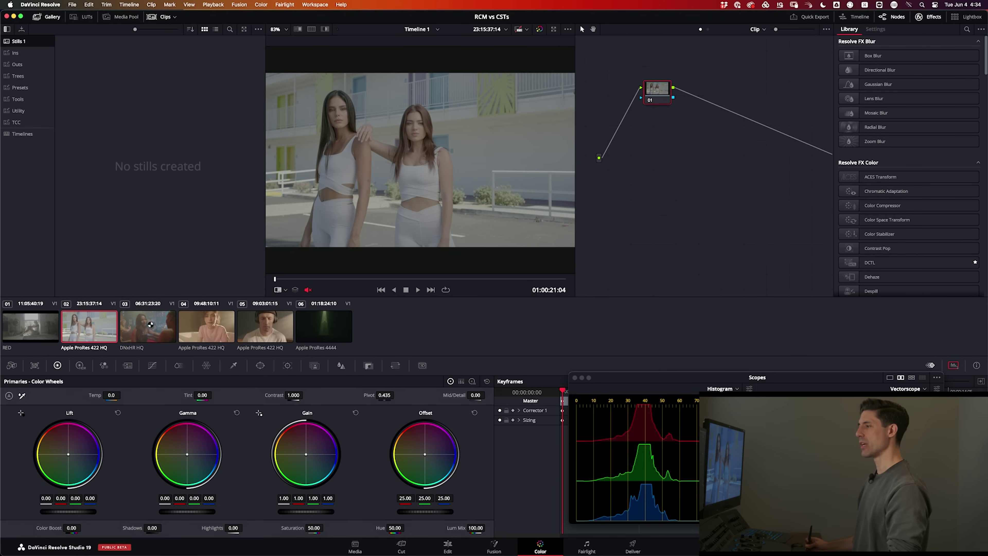
{"action": "left_click", "coordinate": [313, 318], "text": "shift"}
{"action": "right_click", "coordinate": [313, 317]}
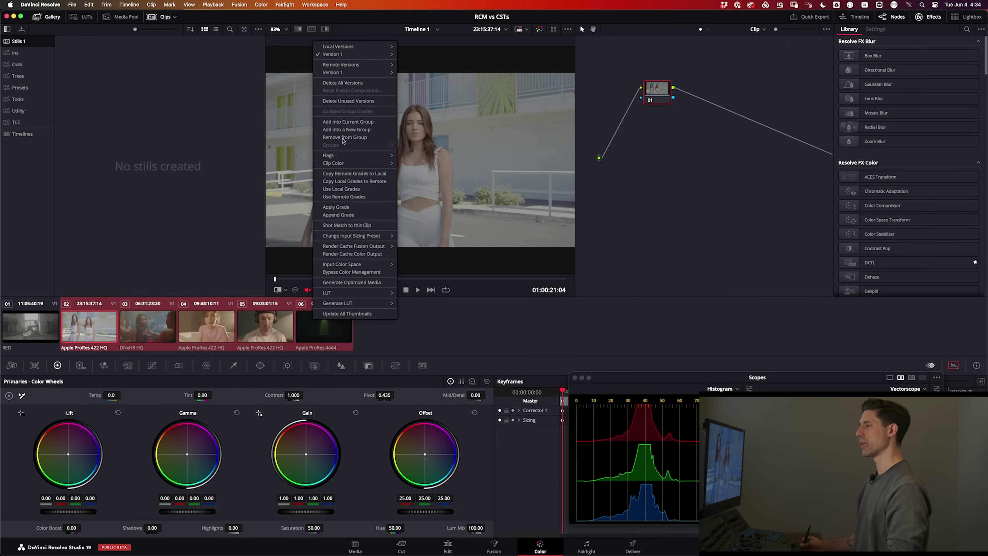
{"action": "left_click", "coordinate": [89, 334]}
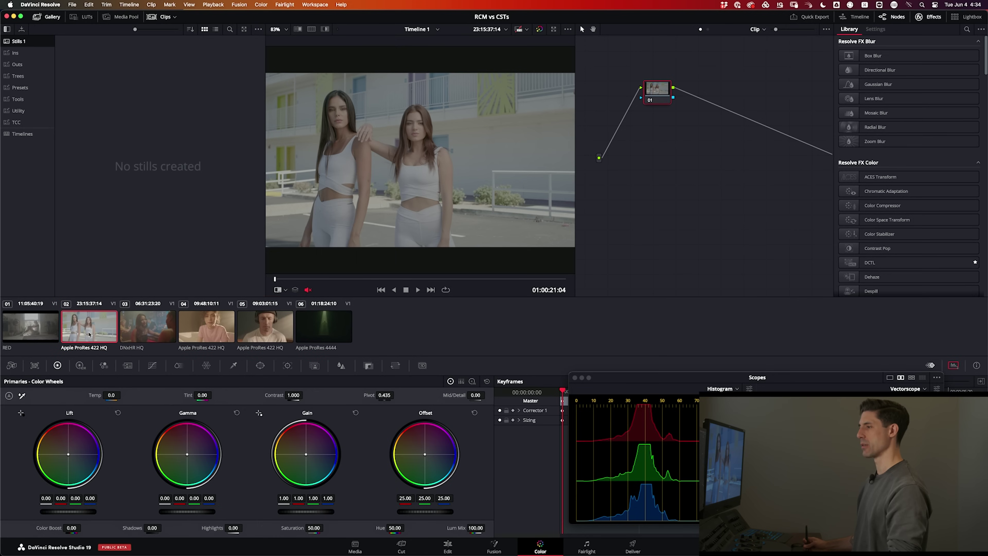
{"action": "left_click", "coordinate": [310, 323], "text": "shift"}
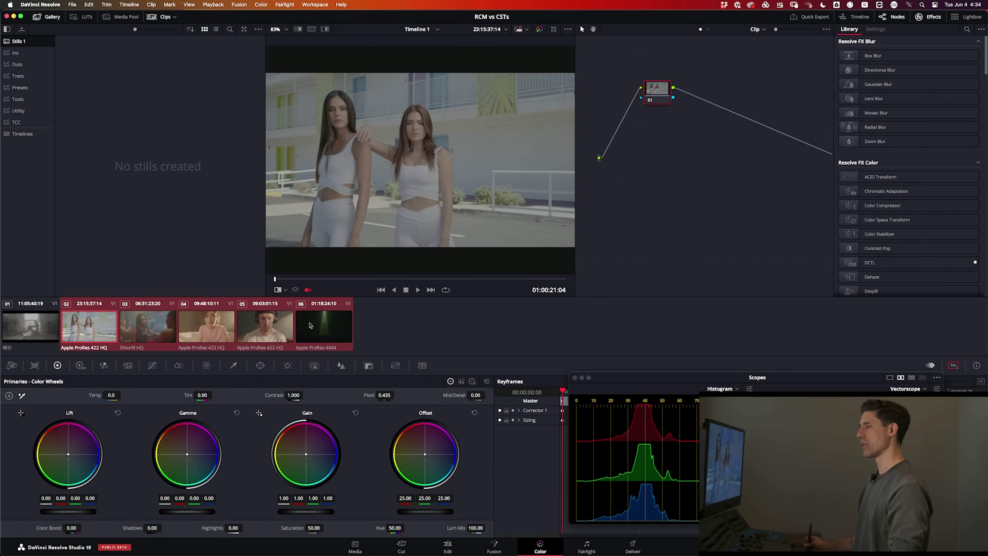
{"action": "right_click", "coordinate": [317, 325]}
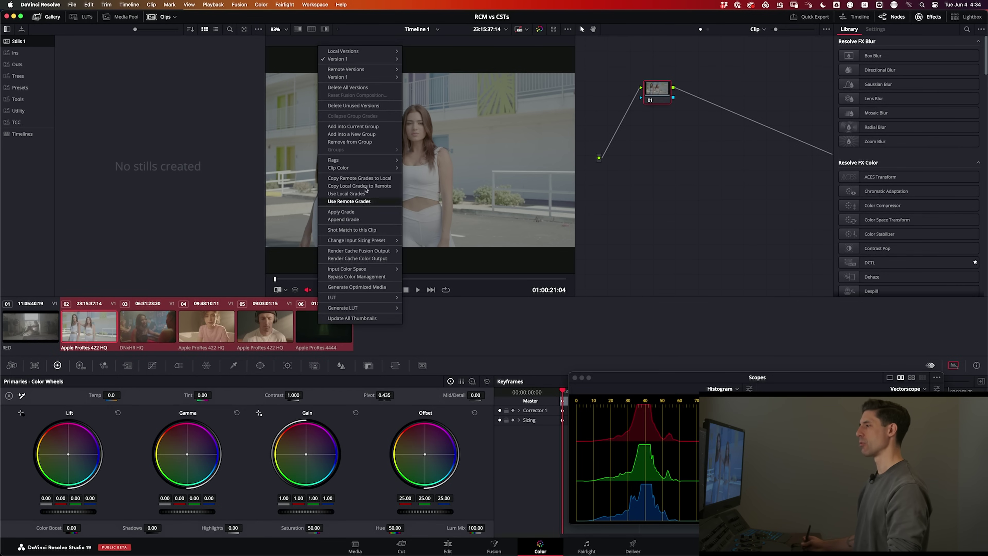
{"action": "mouse_move", "coordinate": [360, 269]}
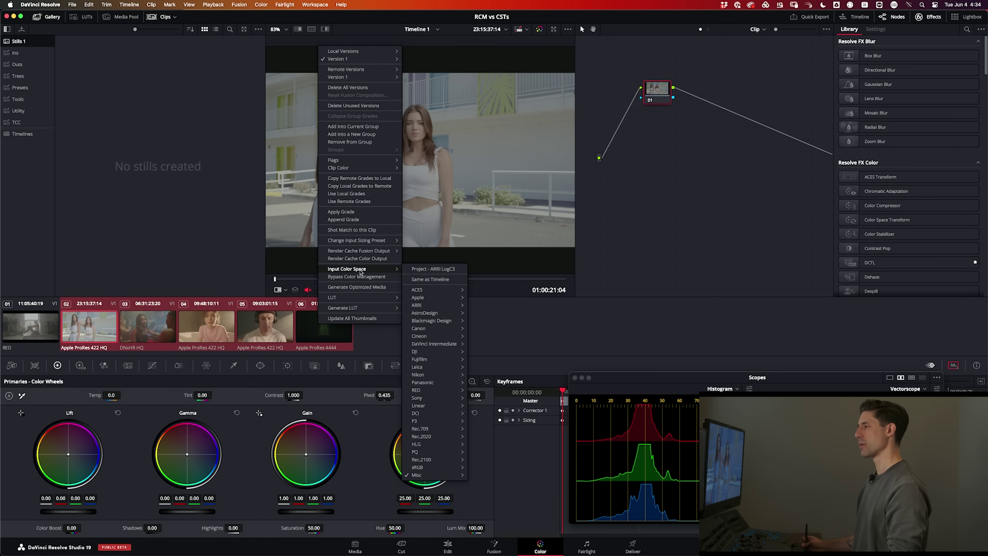
{"action": "left_click", "coordinate": [444, 269]}
- Step through clips 05, 04, 03 and 02 to confirm their normal contrast
{"action": "left_click", "coordinate": [269, 336]}
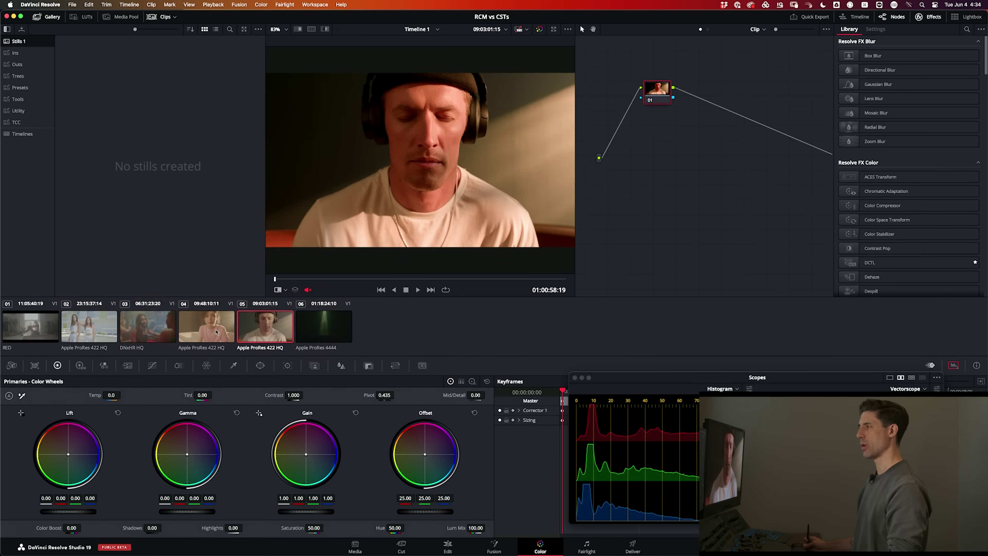
{"action": "left_click", "coordinate": [206, 330]}
{"action": "left_click", "coordinate": [121, 328]}
{"action": "left_click", "coordinate": [103, 329]}
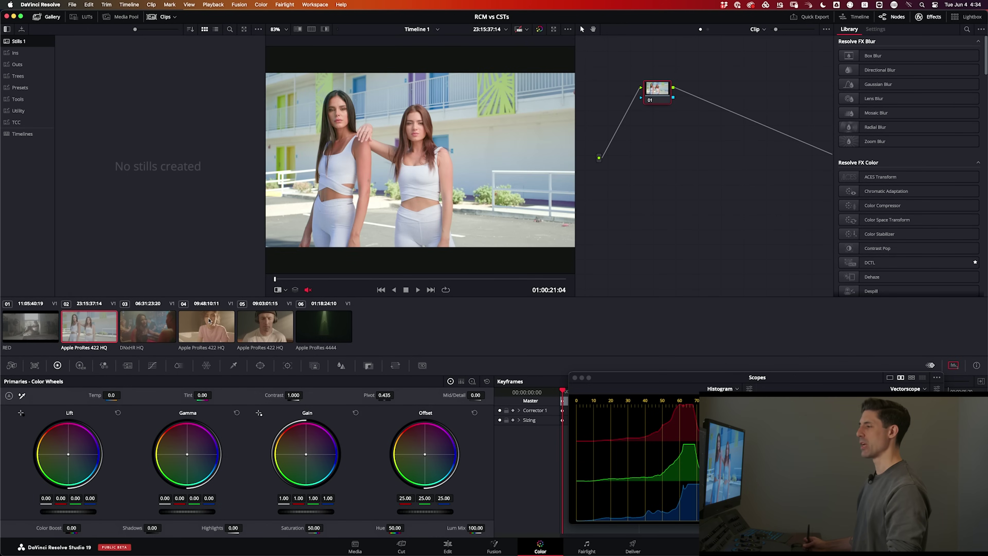
{"action": "left_click", "coordinate": [259, 323]}
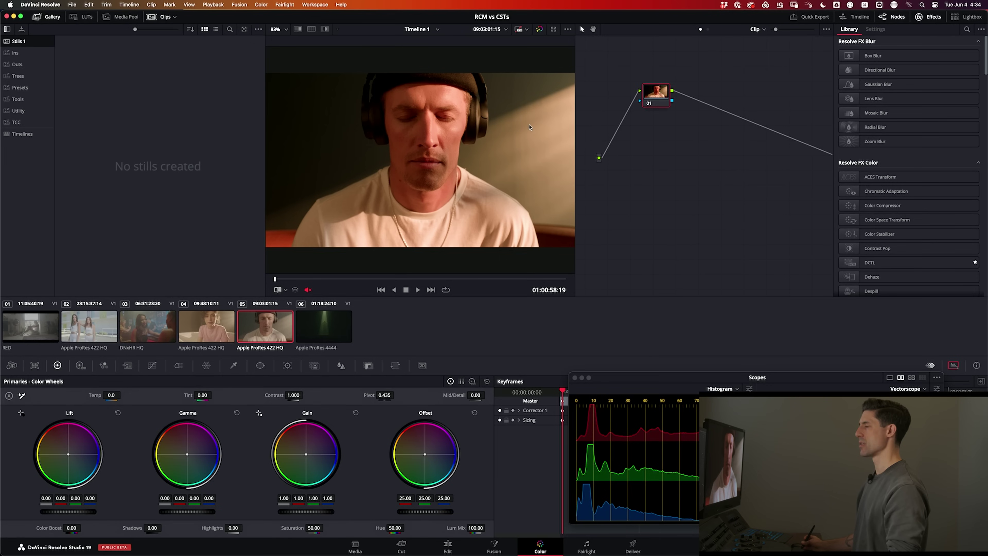
- Grab a gallery still of clip 05's frame and reopen Project Settings at Color Management
{"action": "right_click", "coordinate": [346, 114]}
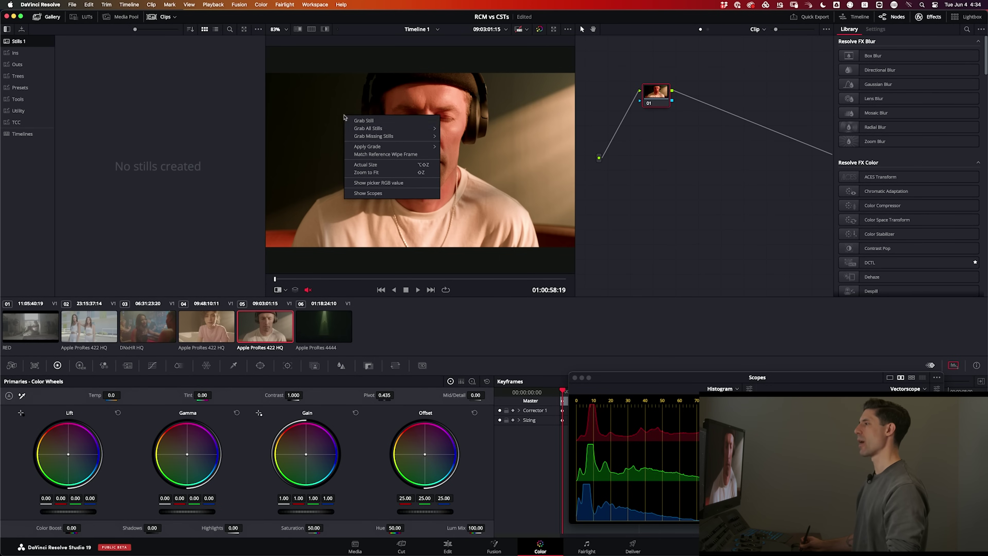
{"action": "left_click", "coordinate": [356, 118]}
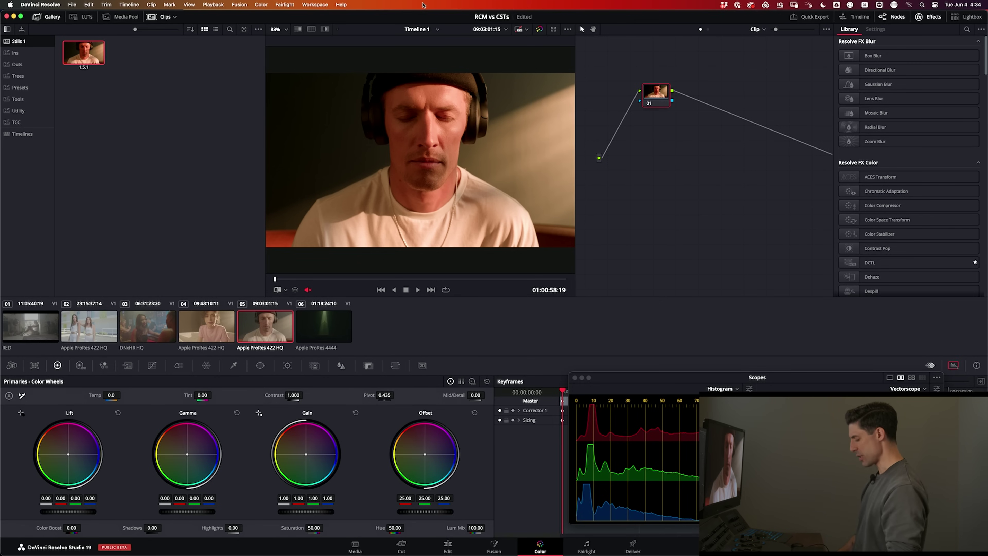
{"action": "key", "text": "shift+9"}
- Revert to plain DaVinci YRGB, keeping DWG/Intermediate timeline and Rec.709 Gamma 2.2 output, and save
{"action": "left_click", "coordinate": [503, 109]}
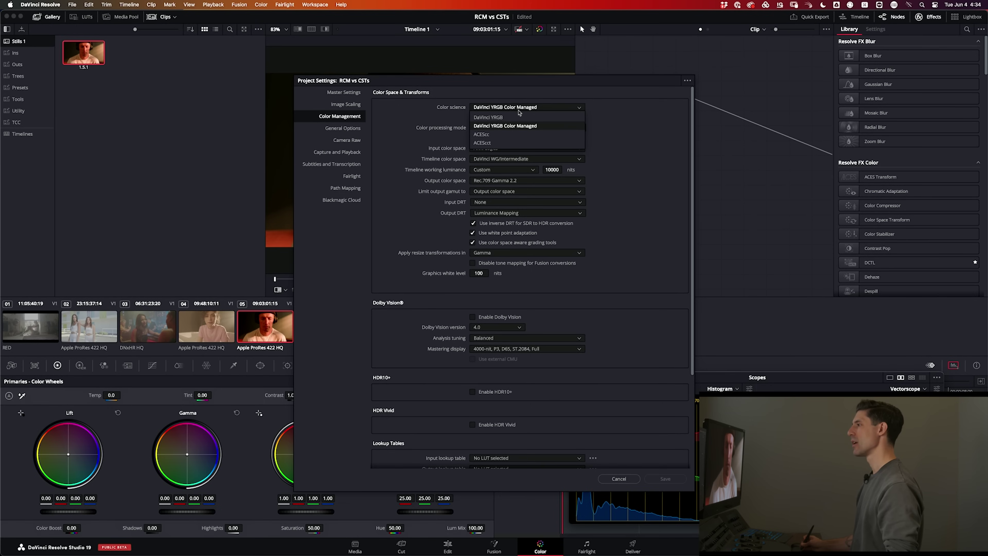
{"action": "left_click", "coordinate": [507, 118]}
{"action": "left_click", "coordinate": [503, 127]}
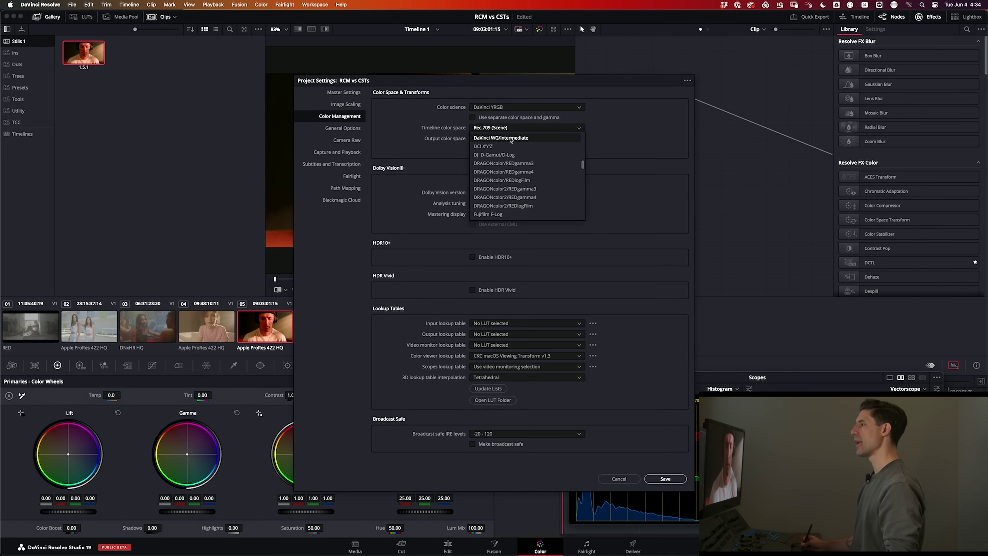
{"action": "left_click", "coordinate": [474, 135]}
{"action": "left_click", "coordinate": [499, 138]}
{"action": "scroll", "coordinate": [528, 183], "scroll_direction": "down", "scroll_amount": 5}
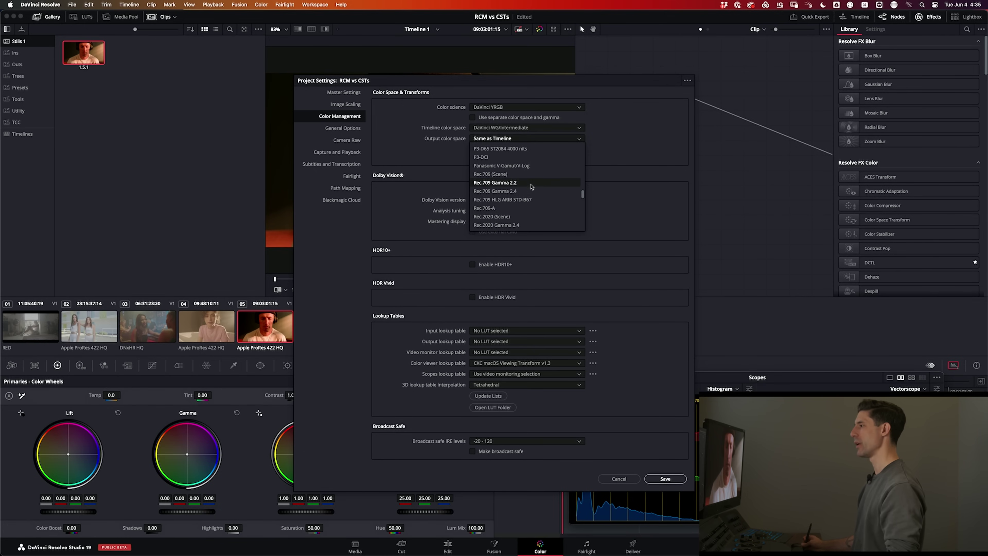
{"action": "left_click", "coordinate": [531, 187]}
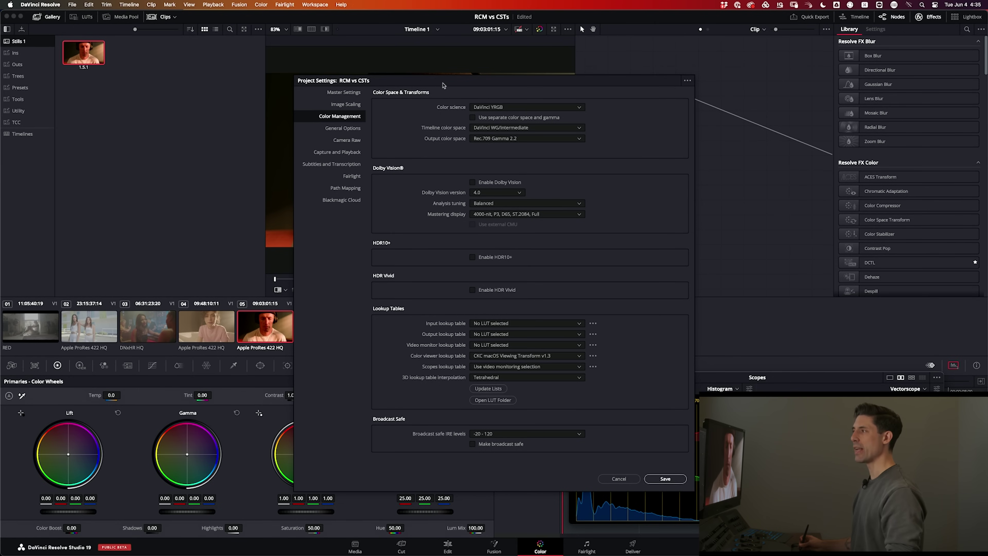
{"action": "left_click_drag", "start_coordinate": [441, 84], "coordinate": [677, 35]}
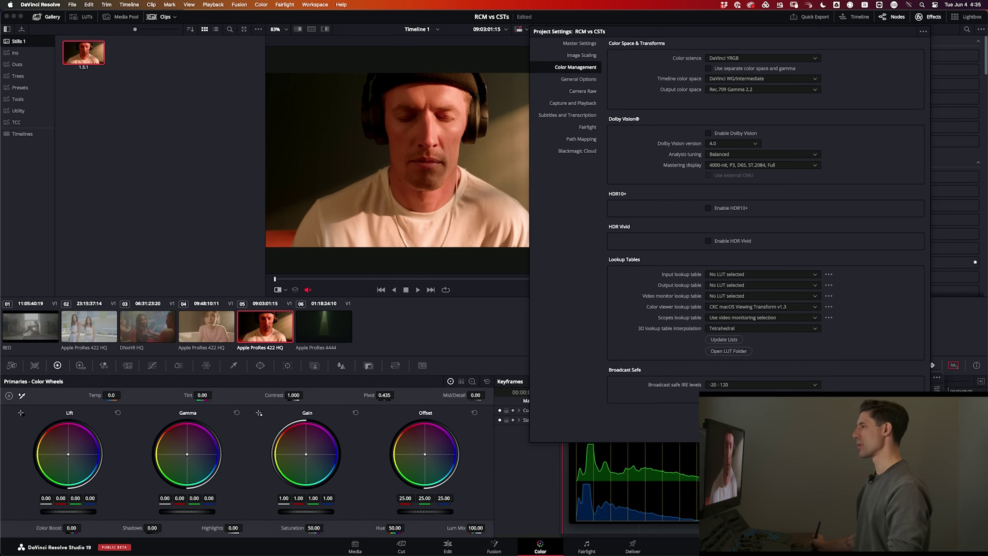
{"action": "key", "text": "Return"}
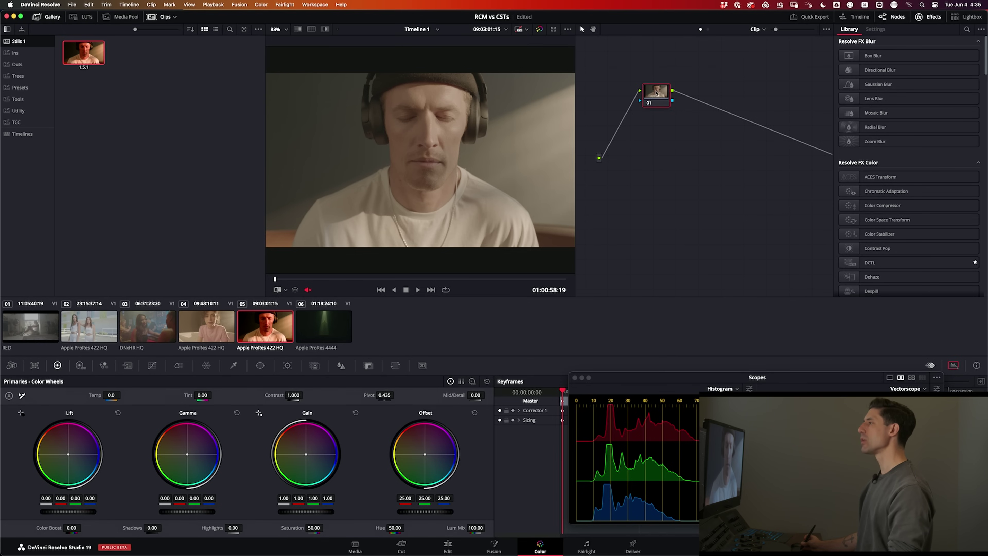
- Drop a Color Space Transform on node 01: ARRI Wide Gamut 3/LogC3 to DaVinci Wide Gamut/Intermediate
{"action": "left_click_drag", "start_coordinate": [656, 92], "coordinate": [657, 109]}
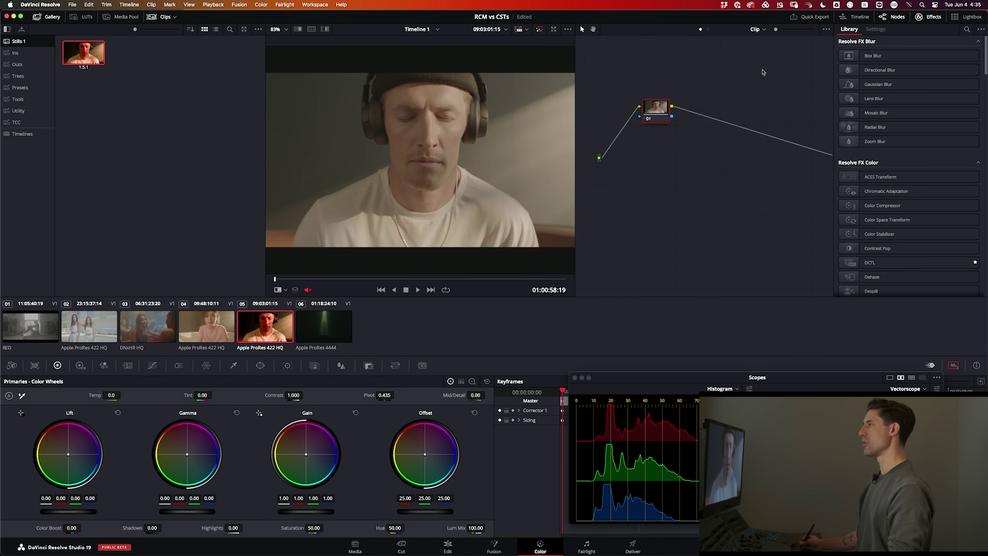
{"action": "left_click", "coordinate": [966, 29]}
{"action": "type", "text": "tra"}
{"action": "left_click_drag", "start_coordinate": [887, 89], "coordinate": [655, 112]}
{"action": "left_click", "coordinate": [911, 84]}
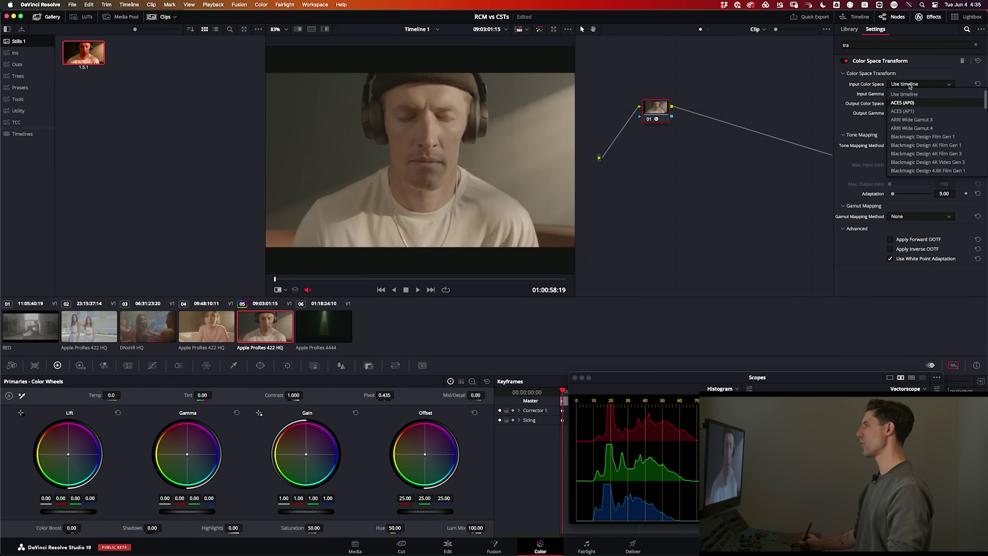
{"action": "left_click", "coordinate": [927, 120]}
{"action": "left_click", "coordinate": [920, 94]}
{"action": "left_click", "coordinate": [914, 124]}
{"action": "left_click", "coordinate": [920, 103]}
{"action": "left_click", "coordinate": [936, 184]}
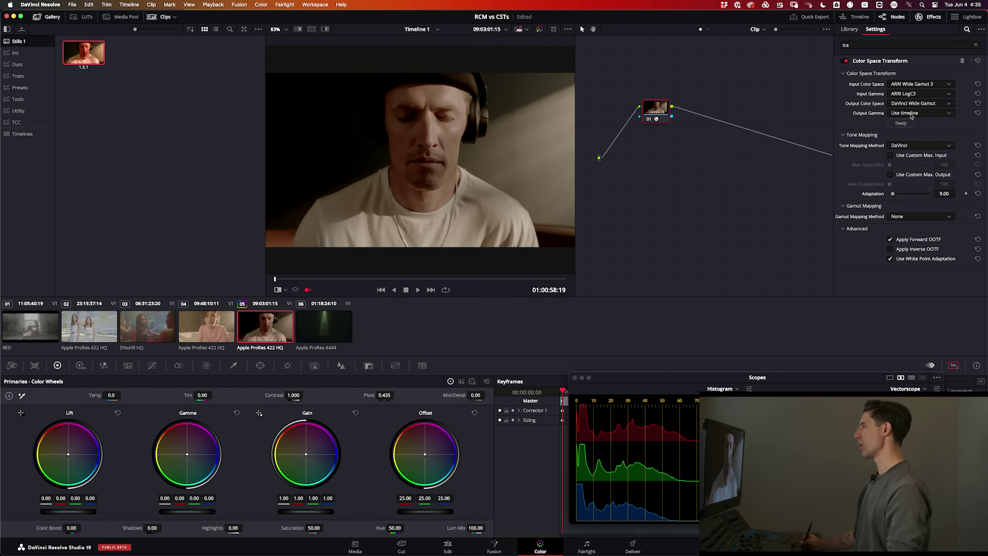
{"action": "scroll", "coordinate": [910, 117], "scroll_direction": "down", "scroll_amount": 5}
{"action": "left_click", "coordinate": [910, 157]}
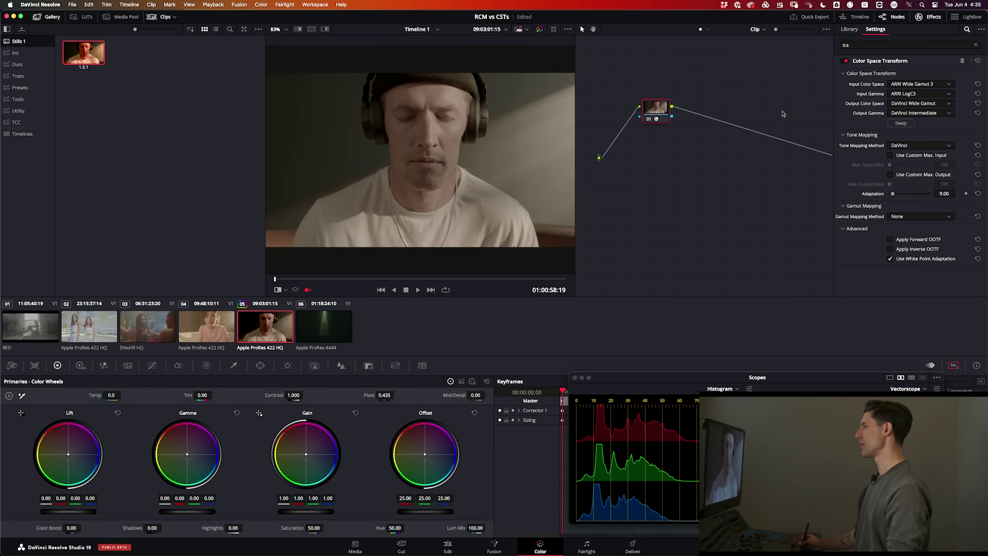
- Set the input transform's tone mapping to None, label node 01 In, and add two serial nodes
{"action": "left_click", "coordinate": [900, 145]}
{"action": "left_click", "coordinate": [918, 156]}
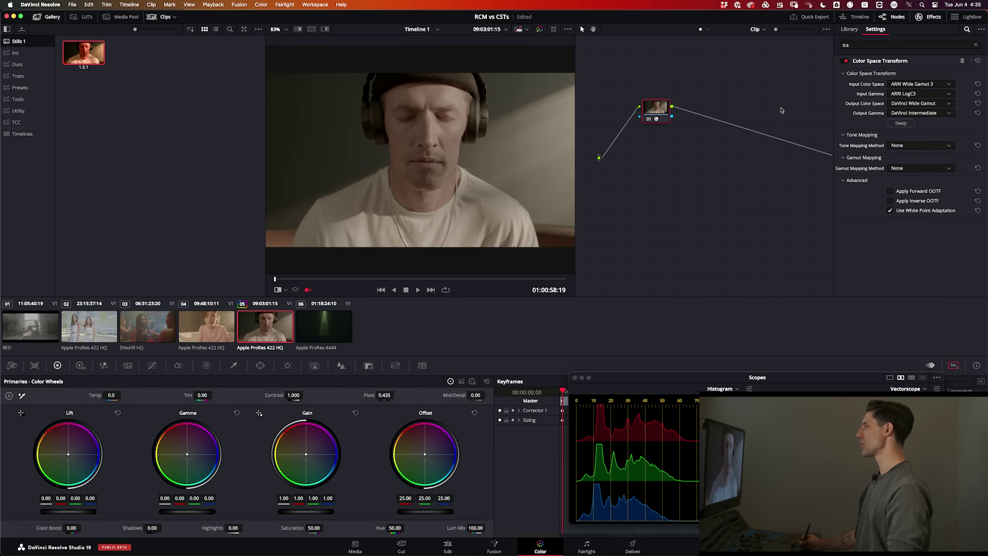
{"action": "right_click", "coordinate": [653, 113]}
{"action": "left_click", "coordinate": [670, 121]}
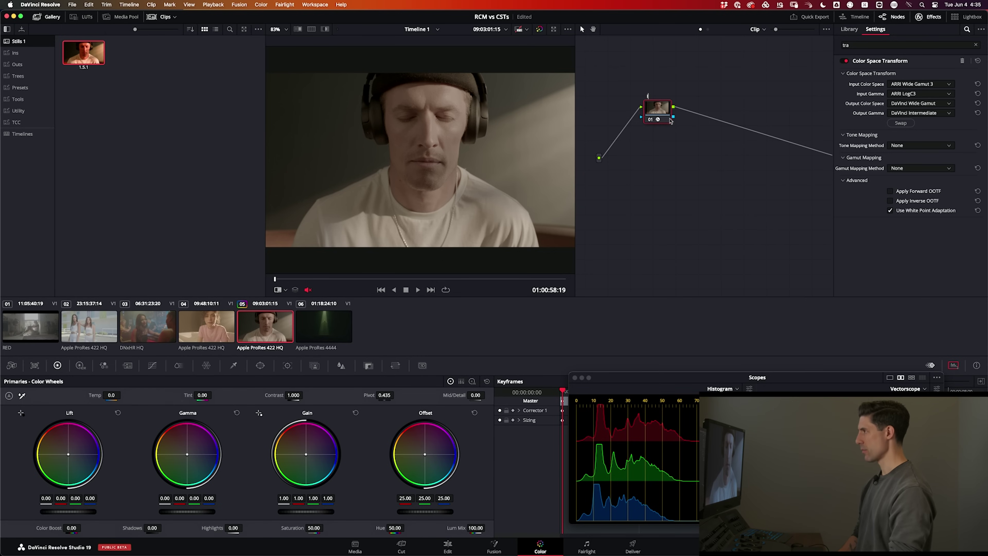
{"action": "key", "text": "alt+s"}
{"action": "key", "text": "alt+s"}
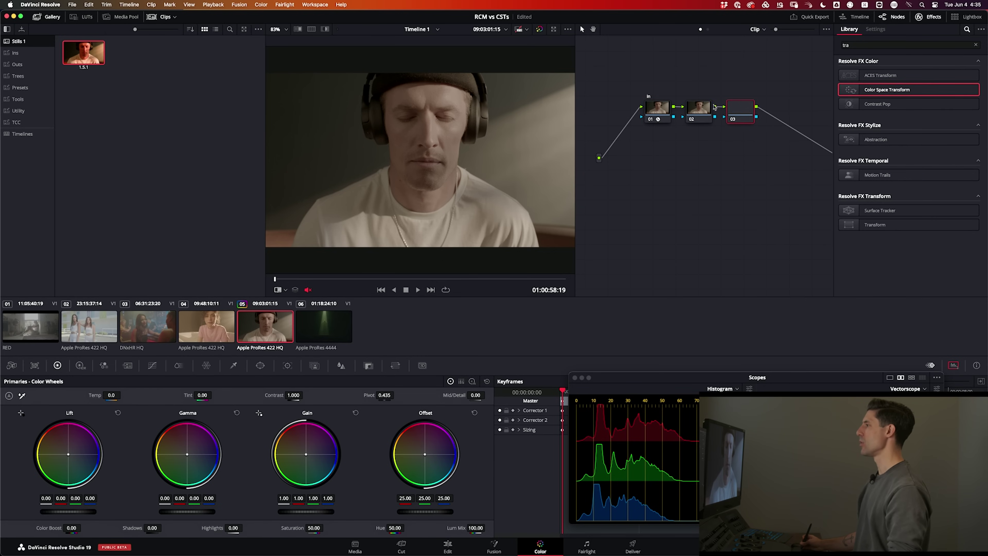
{"action": "left_click_drag", "start_coordinate": [739, 110], "coordinate": [786, 110]}
- Apply a Color Space Transform to node 03 converting DaVinci WG/Intermediate to Rec.709 Gamma 2.2
{"action": "left_click_drag", "start_coordinate": [857, 90], "coordinate": [786, 108]}
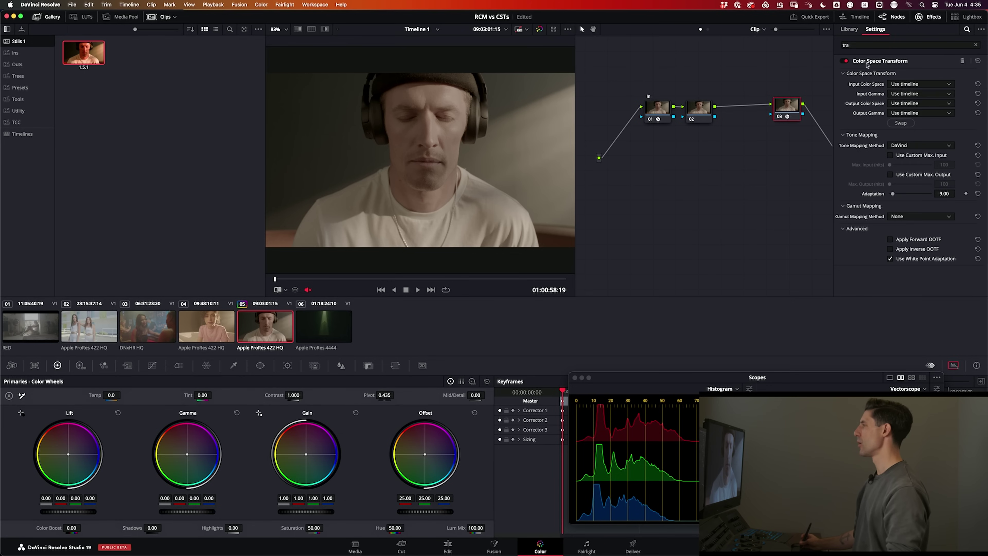
{"action": "left_click", "coordinate": [909, 83]}
{"action": "left_click", "coordinate": [932, 170]}
{"action": "left_click", "coordinate": [918, 93]}
{"action": "left_click", "coordinate": [911, 123]}
{"action": "left_click", "coordinate": [910, 103]}
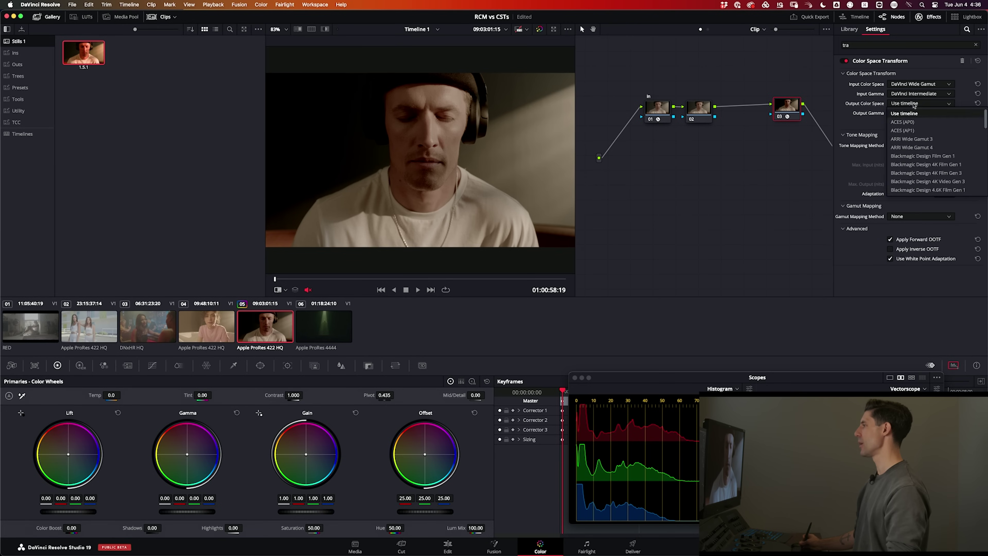
{"action": "scroll", "coordinate": [929, 164], "scroll_direction": "down", "scroll_amount": 5}
{"action": "left_click", "coordinate": [931, 191]}
{"action": "left_click", "coordinate": [909, 113]}
{"action": "scroll", "coordinate": [929, 164], "scroll_direction": "down", "scroll_amount": 6}
{"action": "left_click", "coordinate": [932, 166]}
- Use Luminance Mapping with 10000-nit input, 100-nit output, and Saturation Compression gamut mapping
{"action": "left_click", "coordinate": [918, 148]}
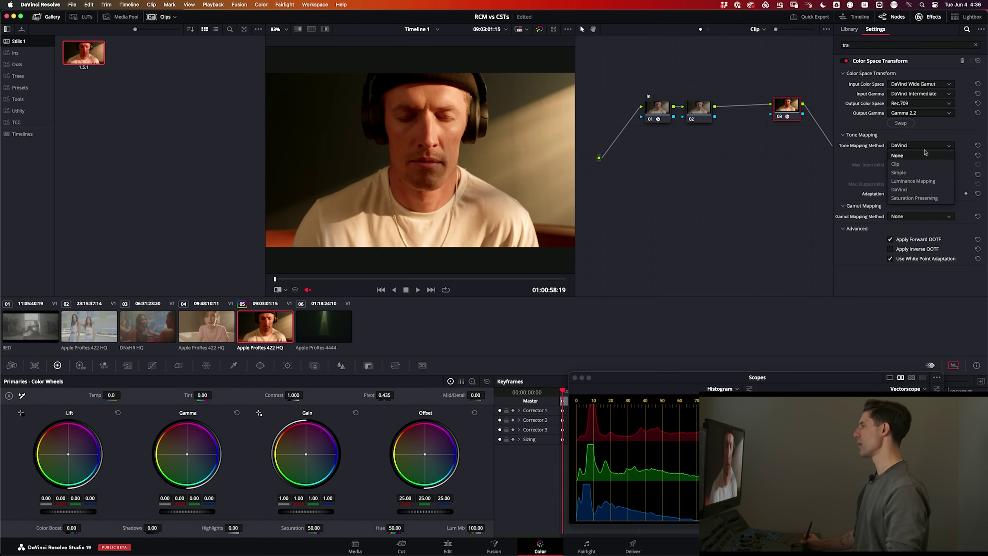
{"action": "left_click", "coordinate": [920, 170]}
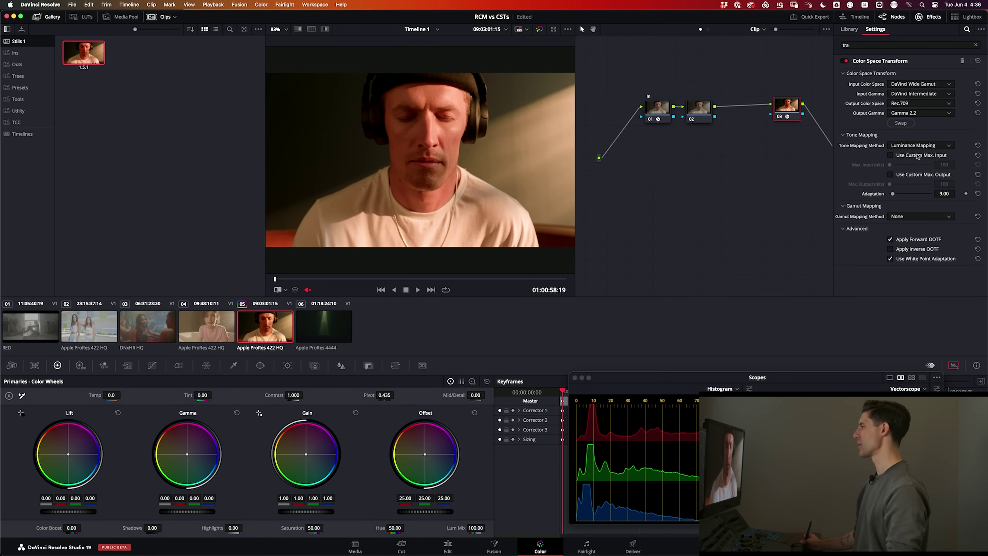
{"action": "left_click", "coordinate": [918, 155]}
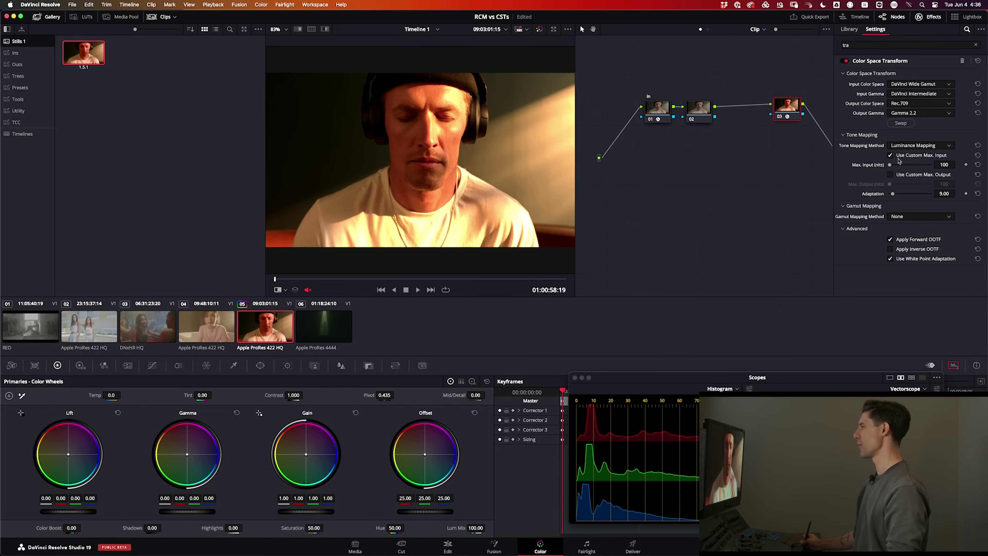
{"action": "left_click", "coordinate": [903, 176]}
{"action": "left_click", "coordinate": [904, 220]}
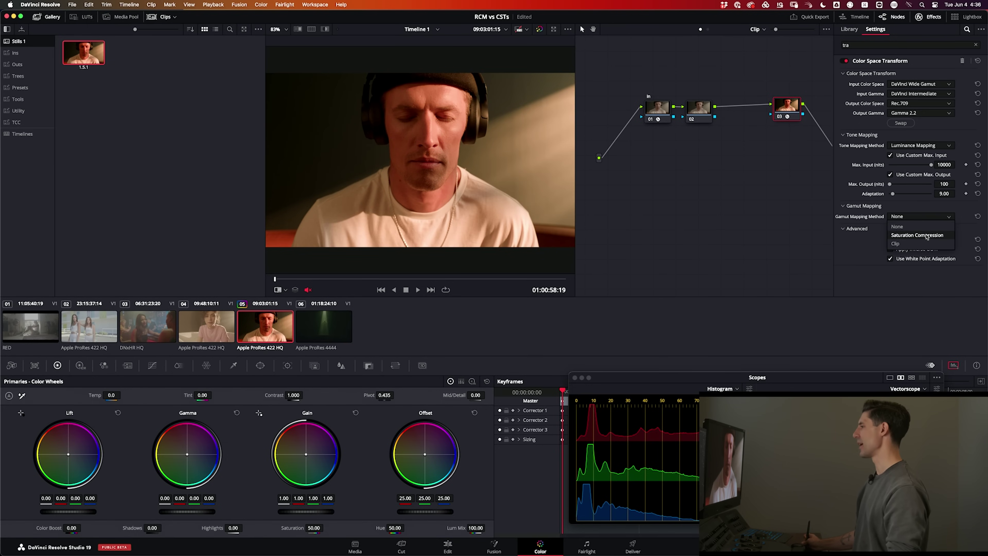
{"action": "left_click", "coordinate": [910, 236]}
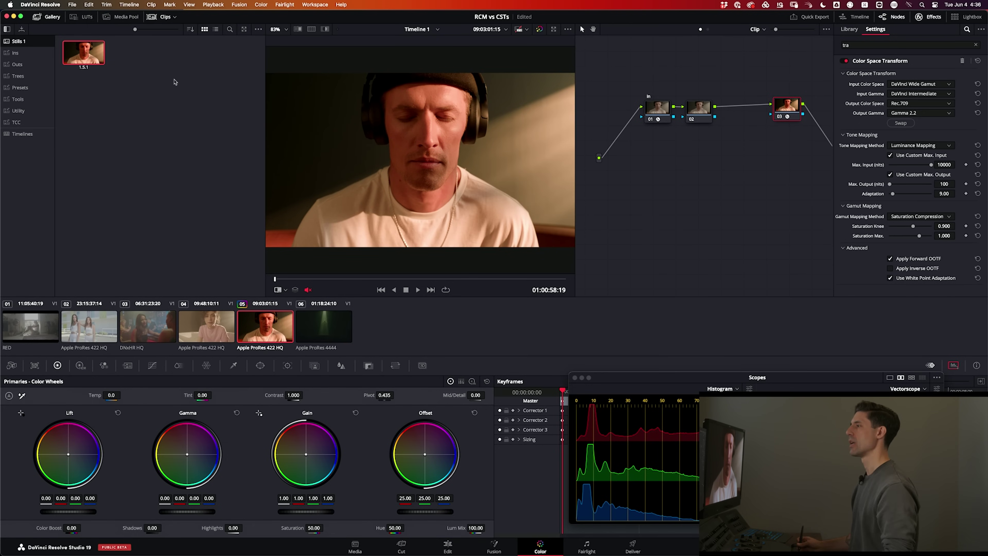
- Label node 03 Out
{"action": "right_click", "coordinate": [780, 92]}
{"action": "left_click", "coordinate": [834, 130]}
{"action": "type", "text": "C"}
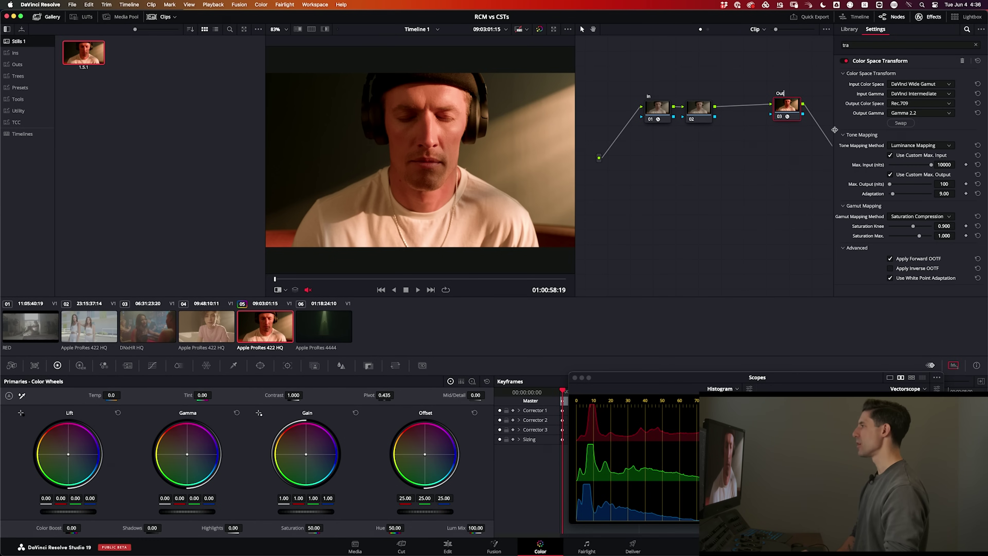
{"action": "key", "text": "Return"}
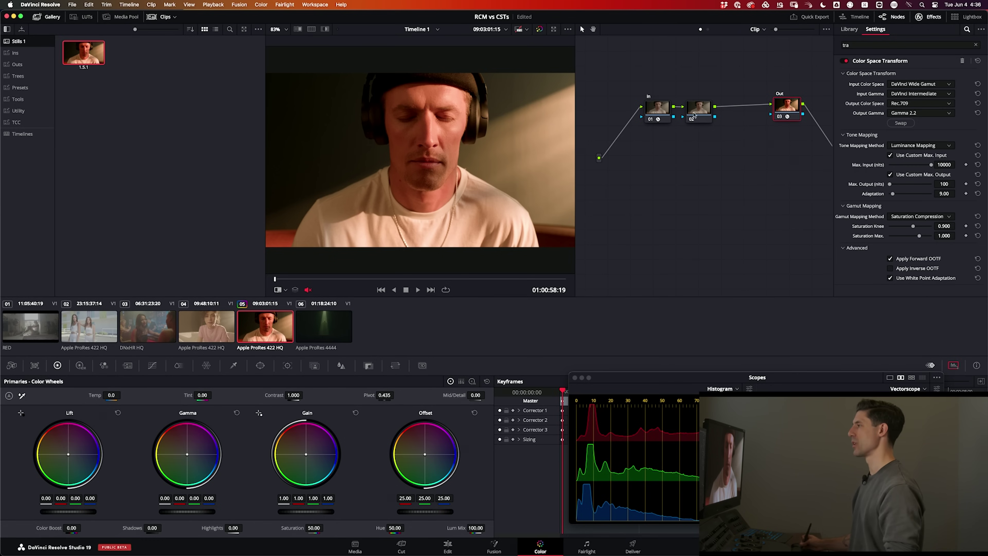
- Move node 02 below the chain and compare clips 04 and 05 against the reference still wipe
{"action": "left_click_drag", "start_coordinate": [698, 114], "coordinate": [702, 194]}
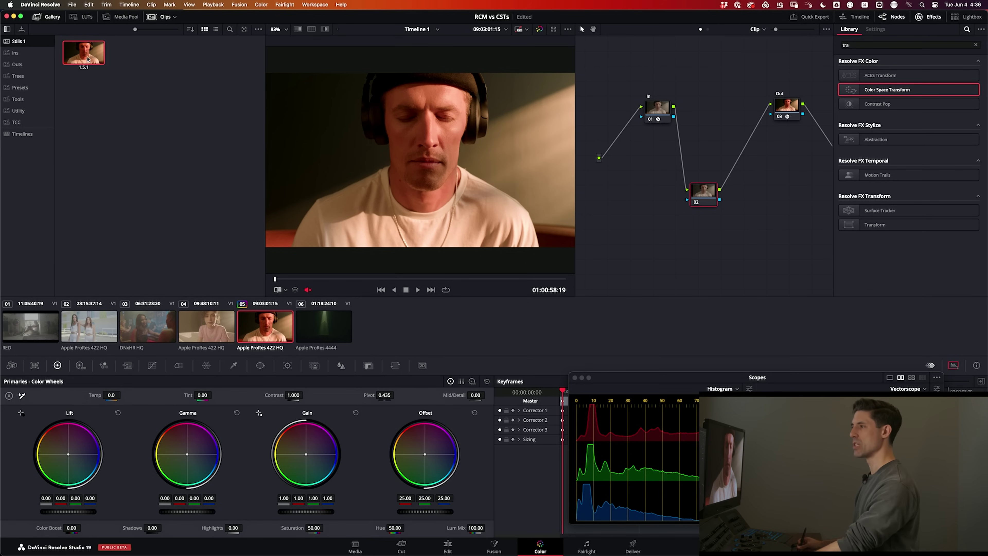
{"action": "key", "text": "super+w"}
{"action": "left_click", "coordinate": [211, 319]}
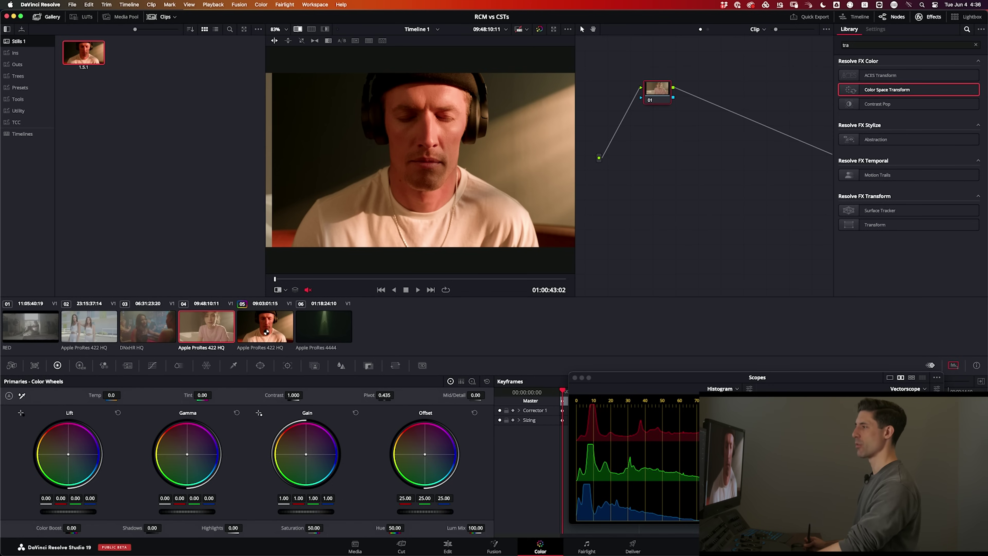
{"action": "middle_click", "coordinate": [260, 335]}
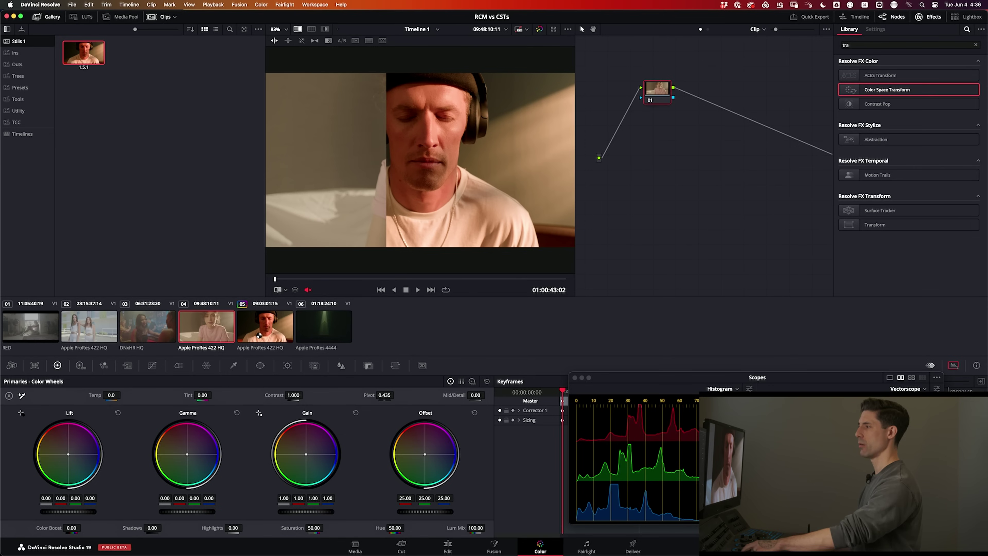
{"action": "left_click", "coordinate": [259, 335]}
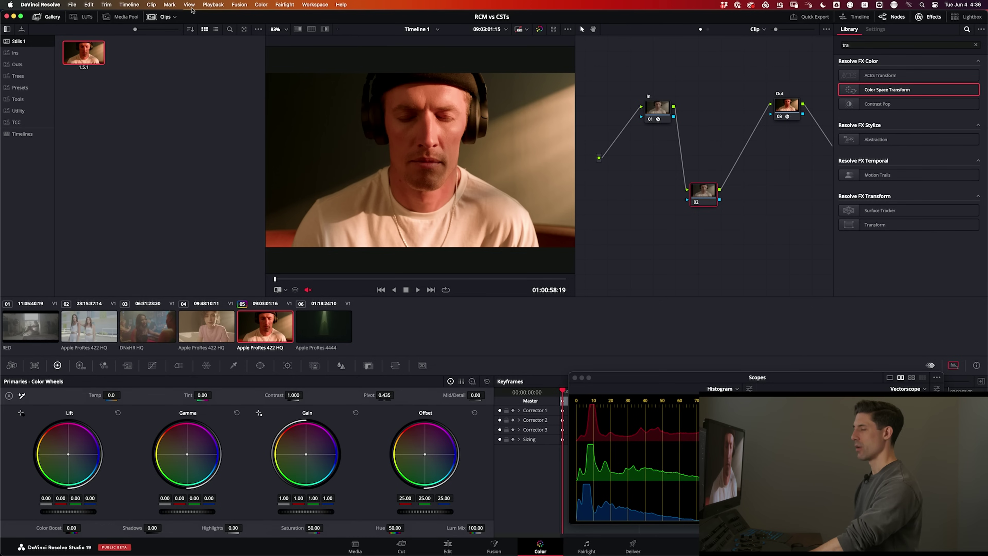
{"action": "key", "text": "super+w"}
- Turn off the wipe comparison and nudge node 02 up and to the right
{"action": "key", "text": "super+w"}
{"action": "key", "text": "super+w"}
{"action": "key", "text": "super+w"}
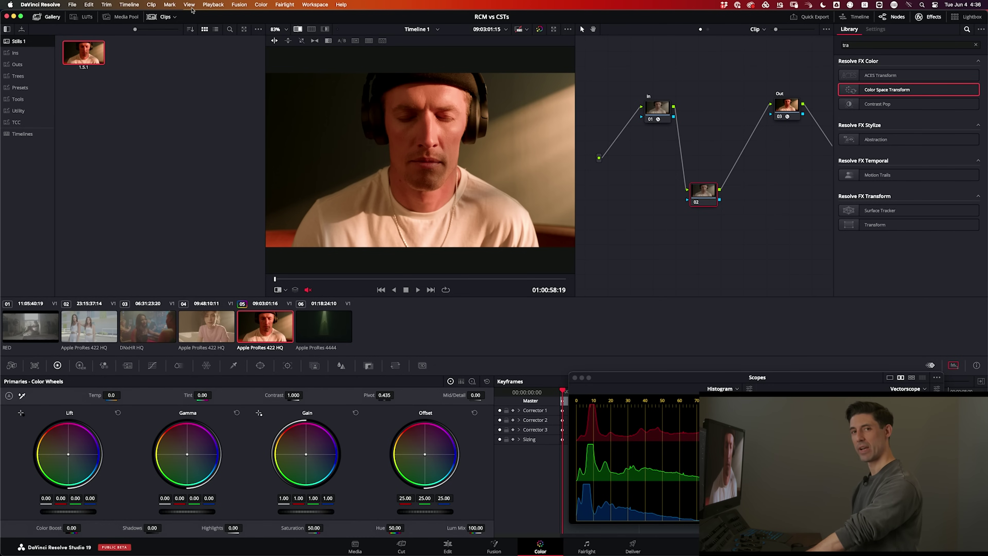
{"action": "key", "text": "super+w"}
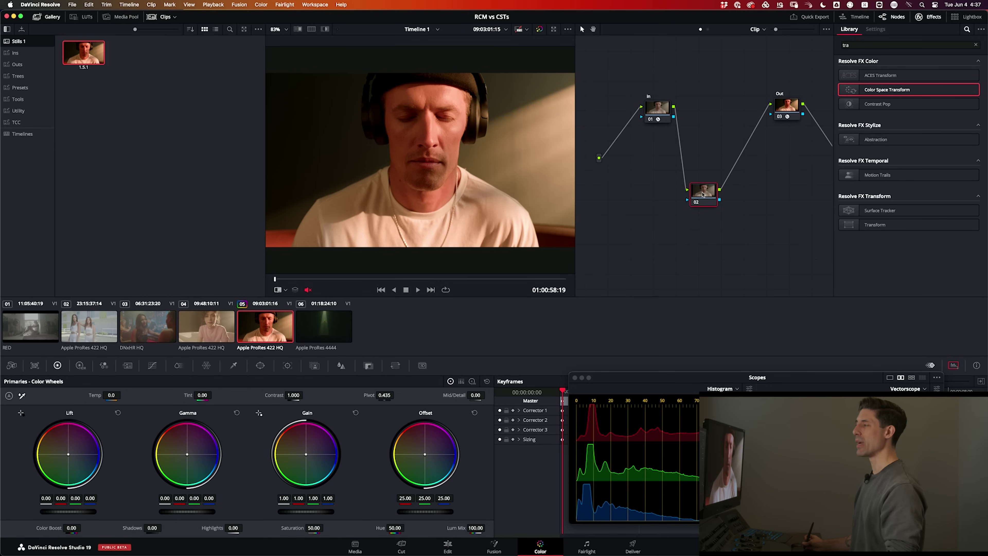
{"action": "left_click_drag", "start_coordinate": [705, 196], "coordinate": [713, 190]}
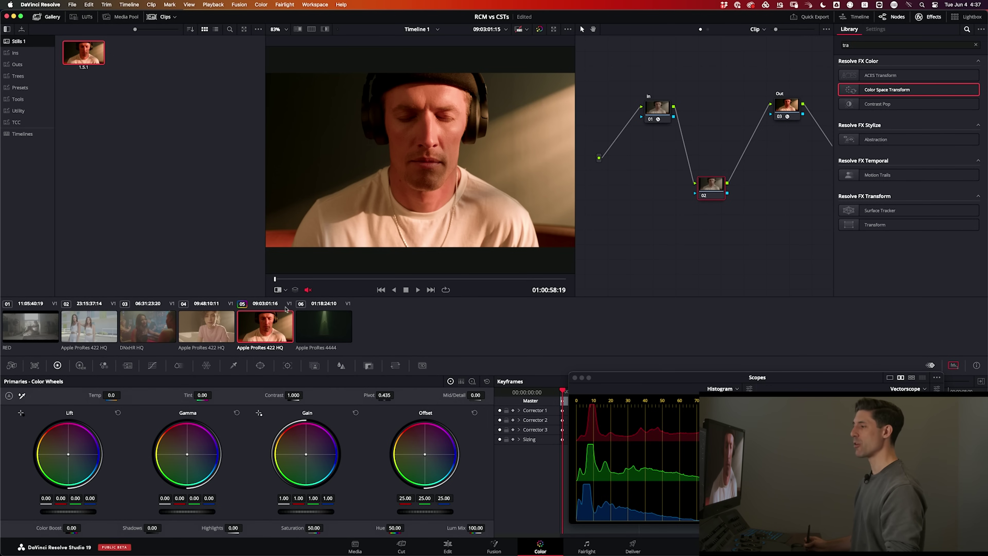
- Range-select clips 02 through 06 and add them into a new group named LogC3
{"action": "left_click", "coordinate": [98, 338]}
{"action": "left_click", "coordinate": [319, 330], "text": "shift"}
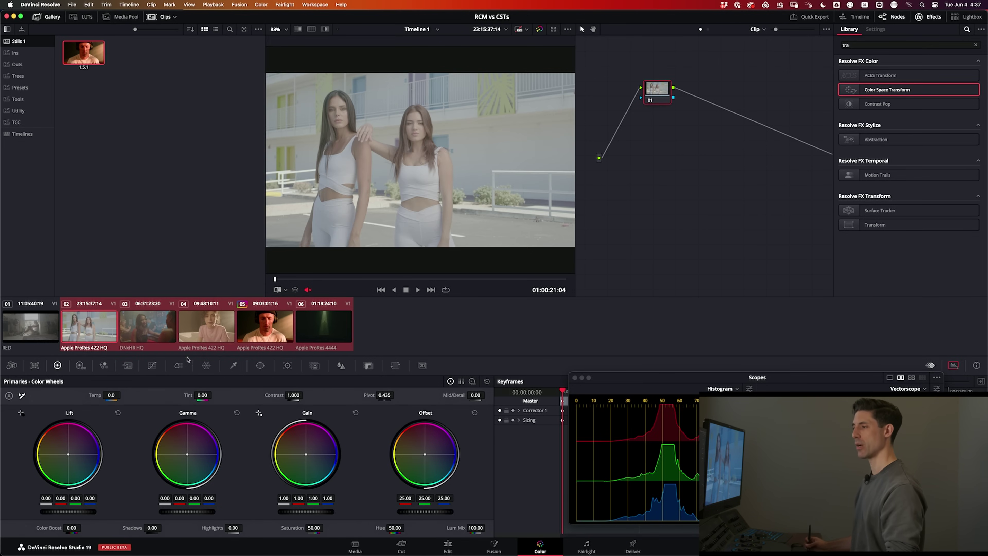
{"action": "left_click", "coordinate": [84, 332]}
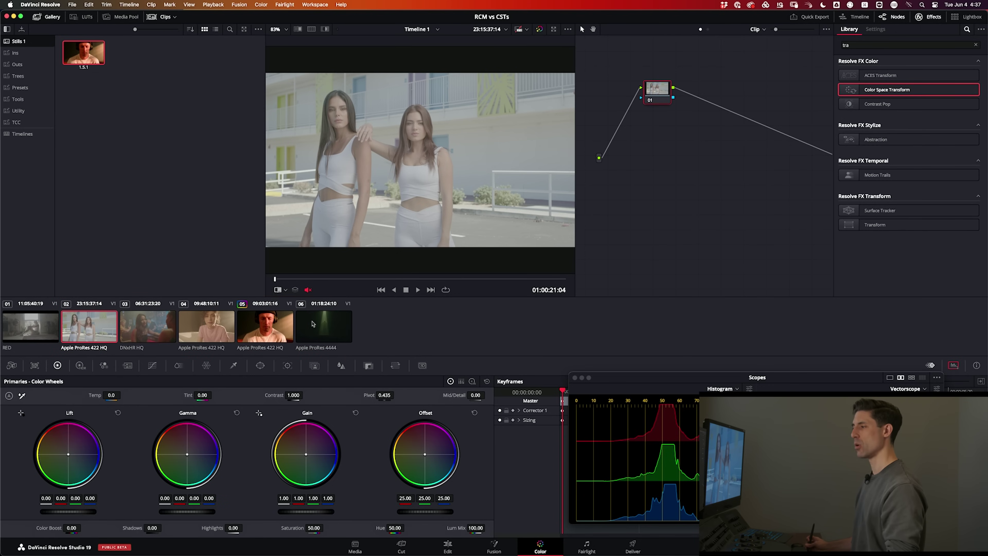
{"action": "left_click", "coordinate": [330, 323], "text": "shift"}
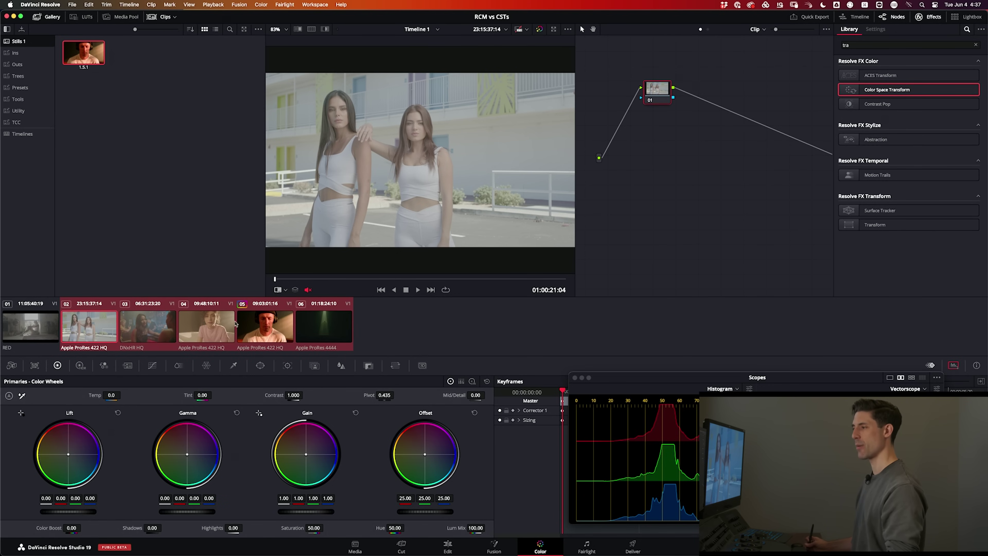
{"action": "left_click", "coordinate": [222, 326]}
{"action": "left_click", "coordinate": [97, 321]}
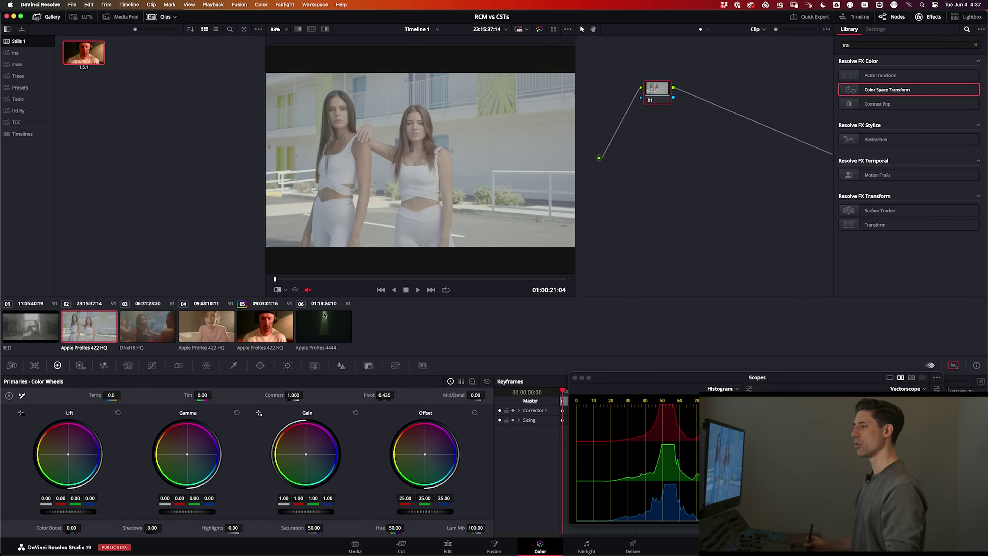
{"action": "left_click", "coordinate": [327, 318], "text": "shift"}
{"action": "right_click", "coordinate": [327, 318]}
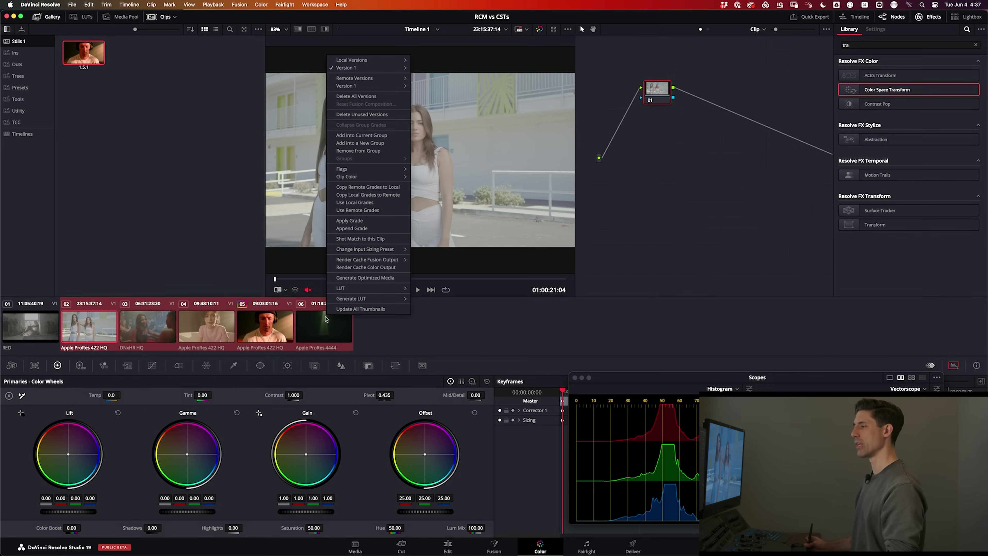
{"action": "left_click", "coordinate": [380, 146]}
{"action": "type", "text": "LogC3"}
{"action": "key", "text": "Return"}
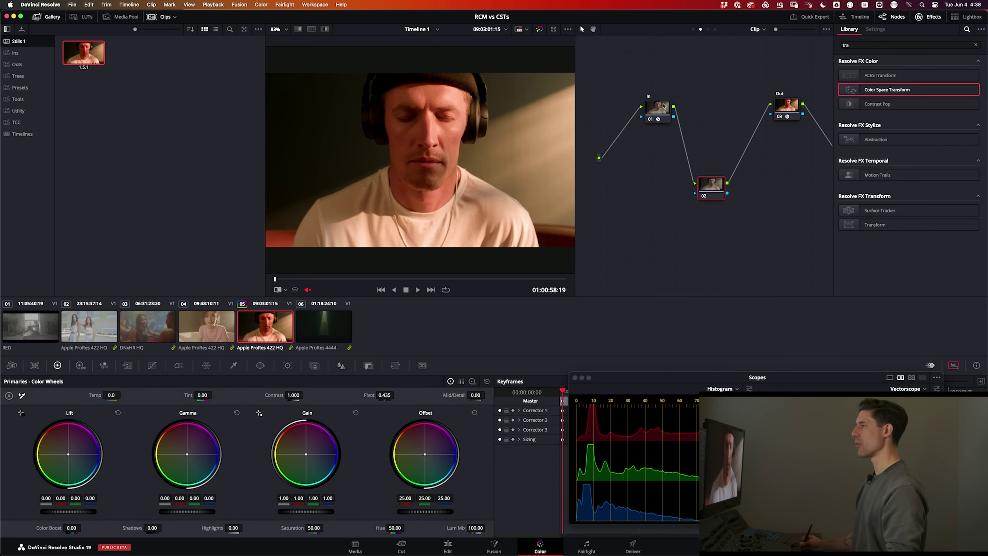
- Delete clip 05's In node 01, leaving the Out transform to Rec.709 Gamma 2.2
{"action": "left_click", "coordinate": [663, 107]}
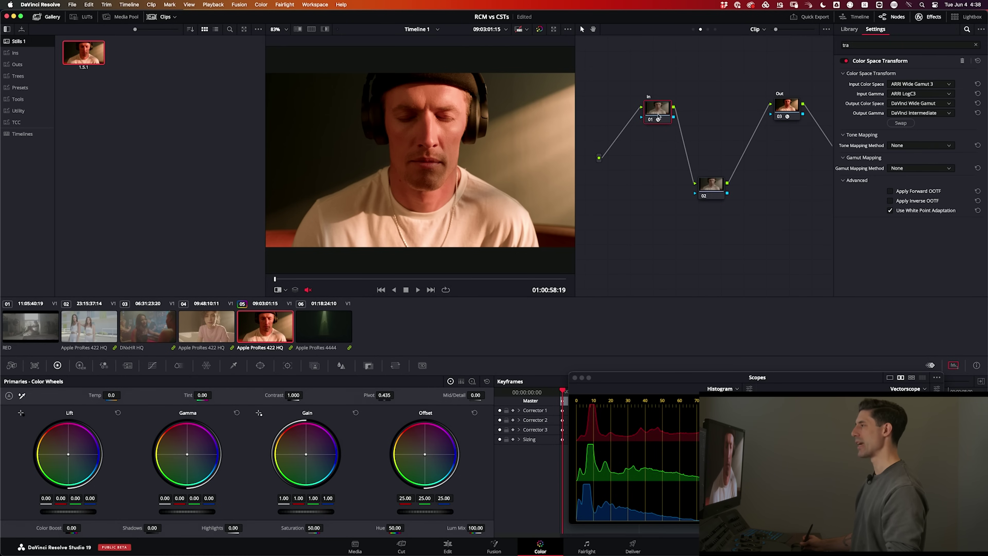
{"action": "left_click_drag", "start_coordinate": [658, 108], "coordinate": [658, 112]}
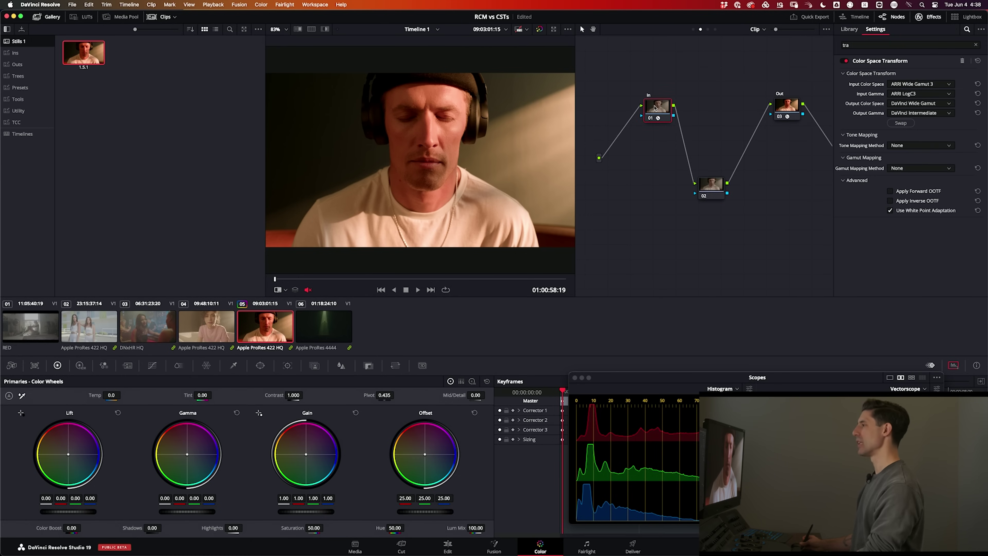
{"action": "key", "text": "Delete"}
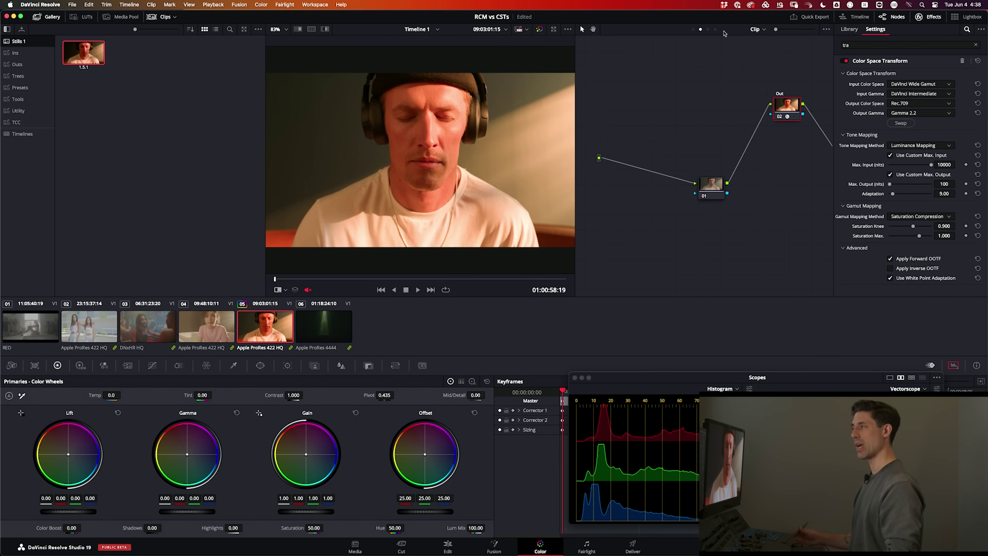
- Paste the ARRI LogC3 to DaVinci Wide Gamut Intermediate CST onto node 01 of the Group Pre-Clip graph
{"action": "left_click", "coordinate": [694, 30]}
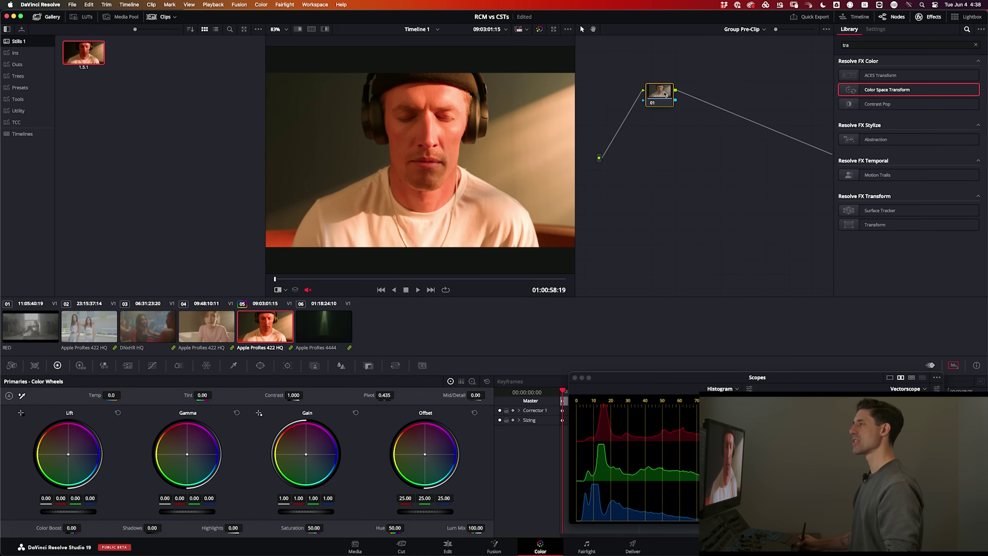
{"action": "left_click_drag", "start_coordinate": [664, 95], "coordinate": [664, 104]}
{"action": "left_click", "coordinate": [742, 29]}
{"action": "left_click", "coordinate": [747, 50]}
{"action": "key", "text": "super+z"}
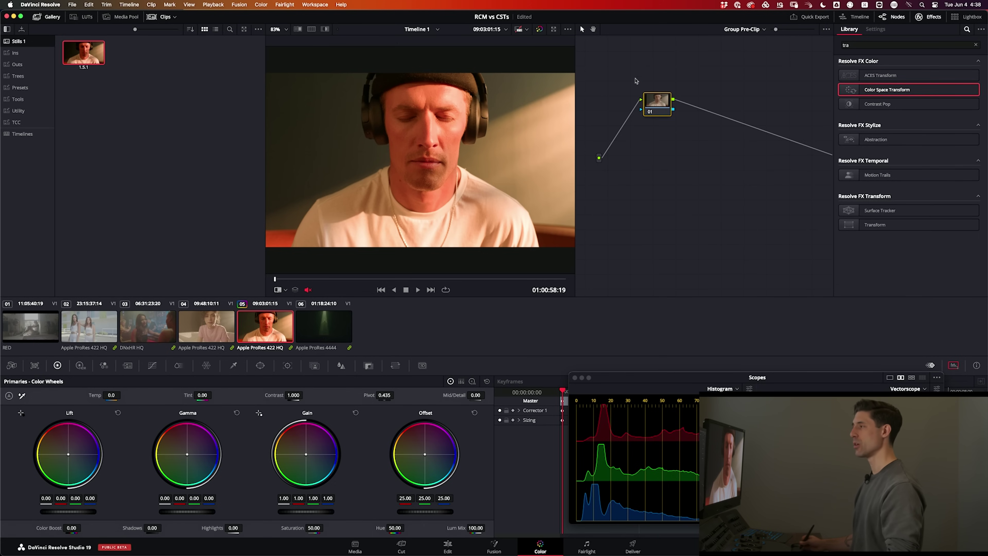
{"action": "key", "text": "super+shift+z"}
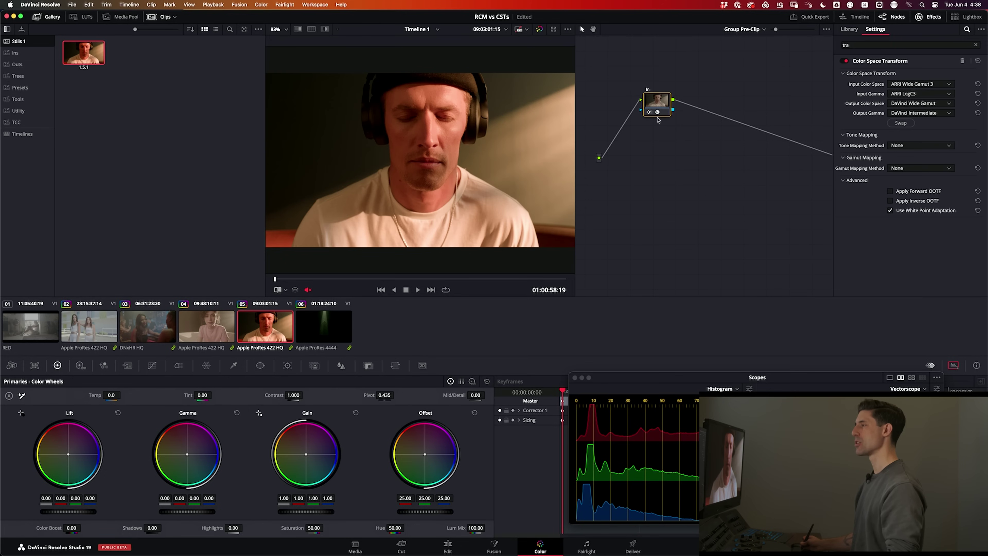
- Check the group transform on clips 04, 03 and 02, then return to clip 05
{"action": "left_click", "coordinate": [184, 321]}
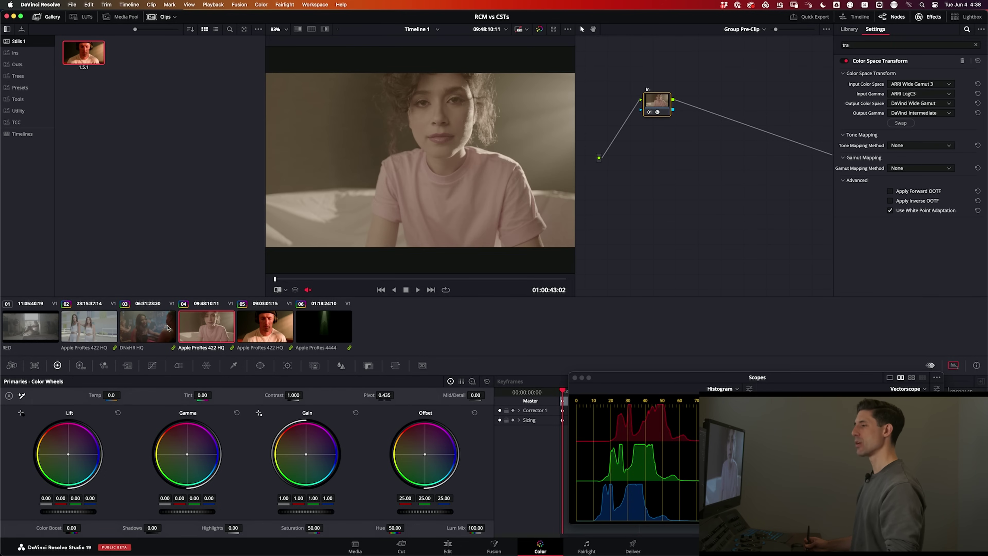
{"action": "left_click", "coordinate": [157, 331]}
{"action": "left_click", "coordinate": [113, 329]}
{"action": "left_click", "coordinate": [133, 328]}
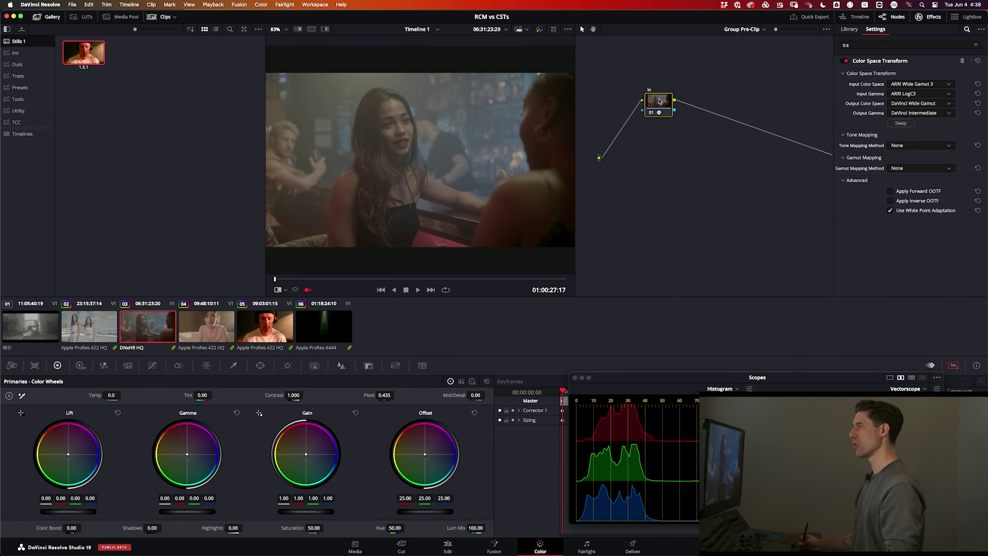
{"action": "key", "text": "Down"}
{"action": "key", "text": "Down"}
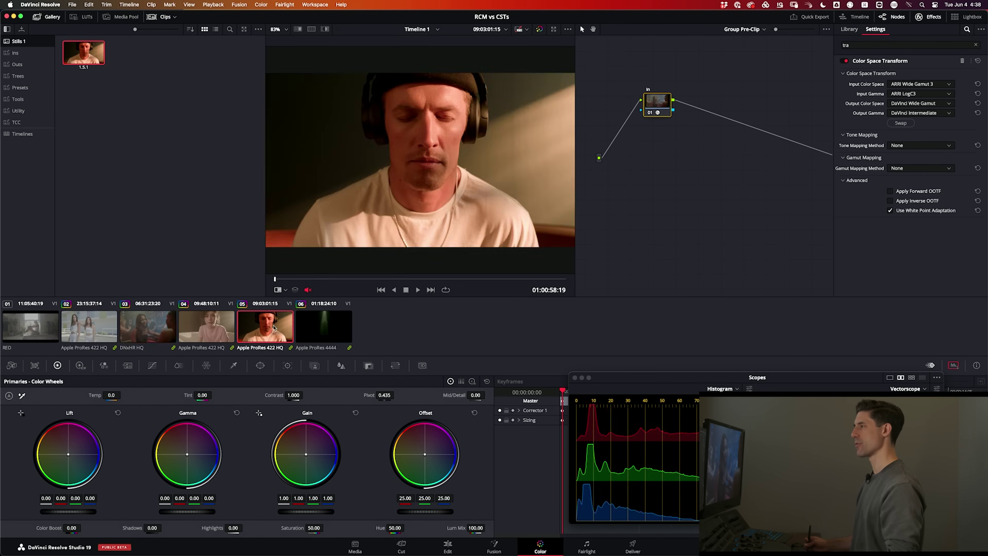
- Delete the Out CST node from clip 05's own node graph
{"action": "left_click", "coordinate": [736, 29]}
{"action": "left_click", "coordinate": [738, 48]}
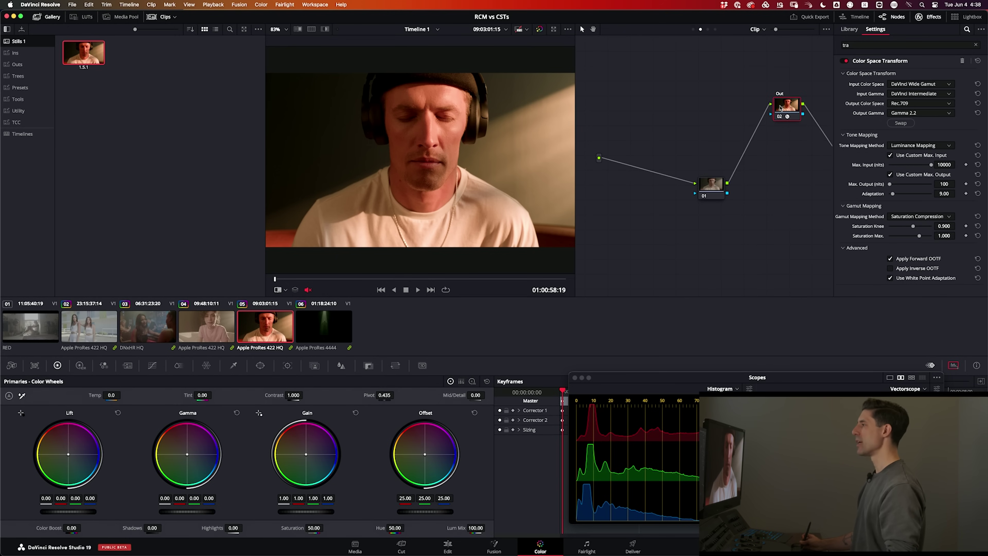
{"action": "left_click_drag", "start_coordinate": [781, 108], "coordinate": [770, 112]}
{"action": "key", "text": "Delete"}
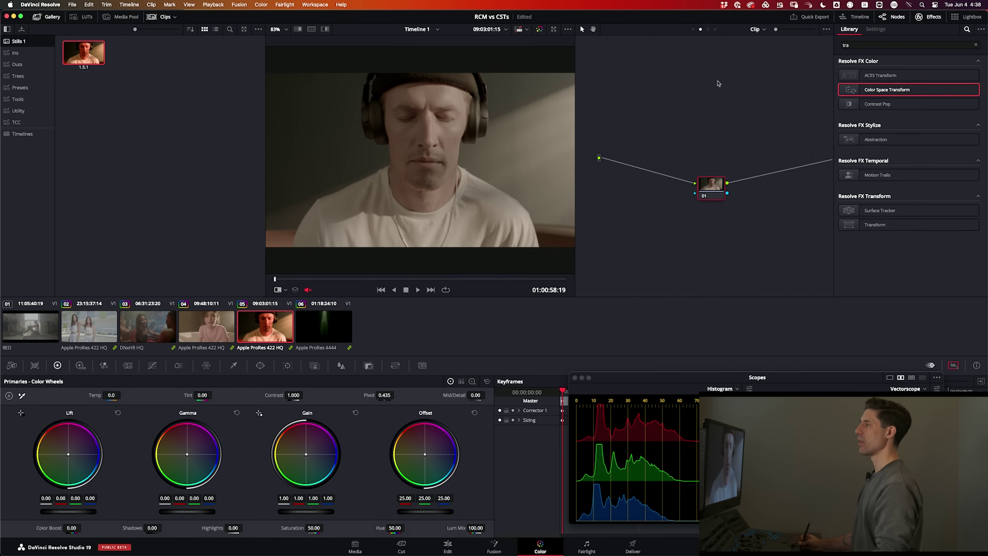
- Add the Wide Gamut to Rec.709 Gamma 2.2 output node to the Timeline node graph
{"action": "left_click", "coordinate": [716, 30]}
{"action": "key", "text": "alt+s"}
{"action": "left_click_drag", "start_coordinate": [654, 102], "coordinate": [680, 118]}
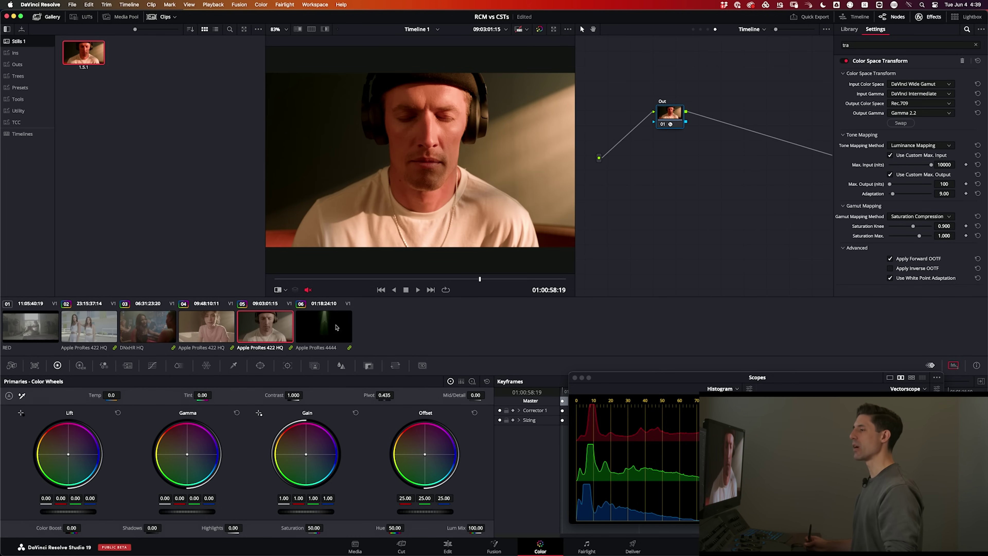
- Review clips 04 and 05 with the timeline-level output transform applied
{"action": "left_click", "coordinate": [263, 329]}
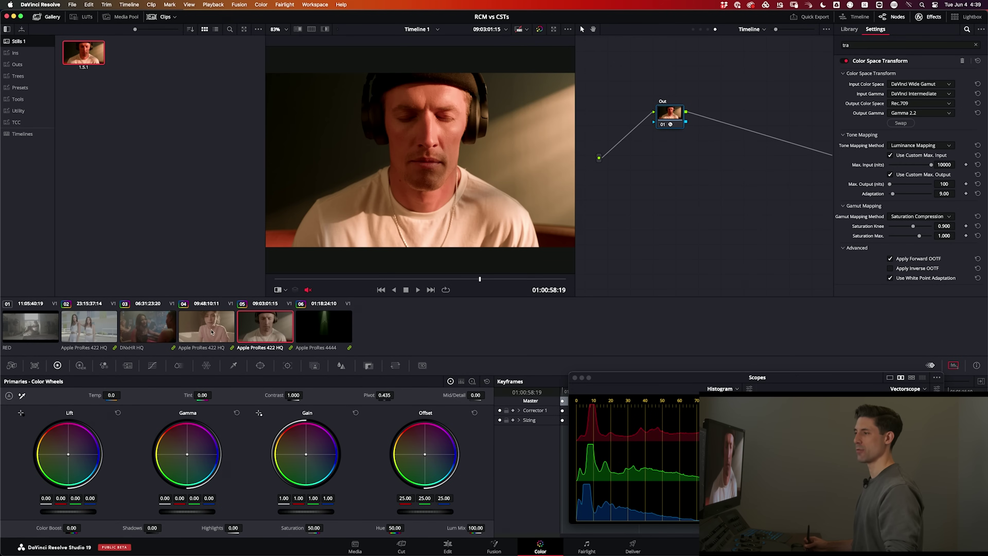
{"action": "key", "text": "Up"}
{"action": "key", "text": "Up"}
{"action": "key", "text": "Up"}
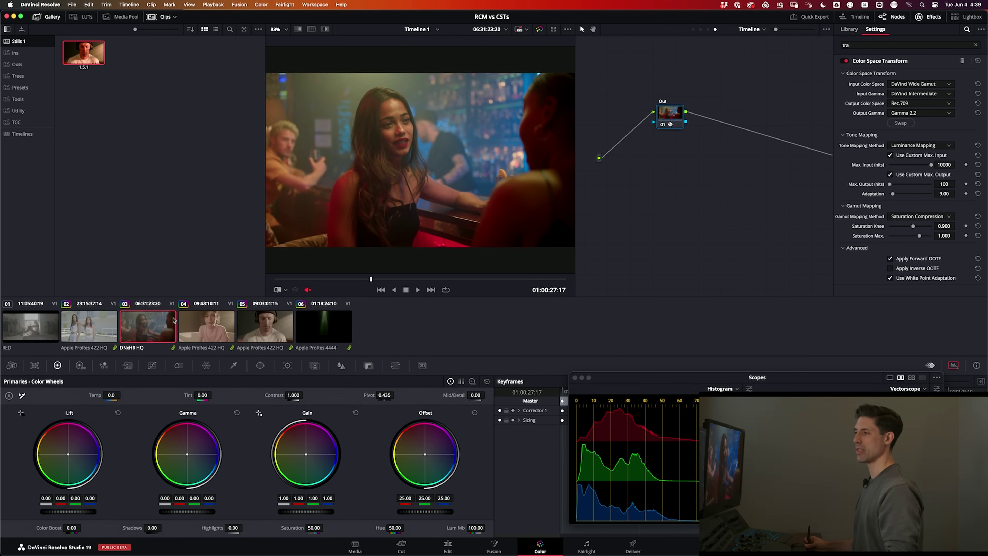
{"action": "left_click", "coordinate": [182, 319]}
{"action": "left_click", "coordinate": [265, 326]}
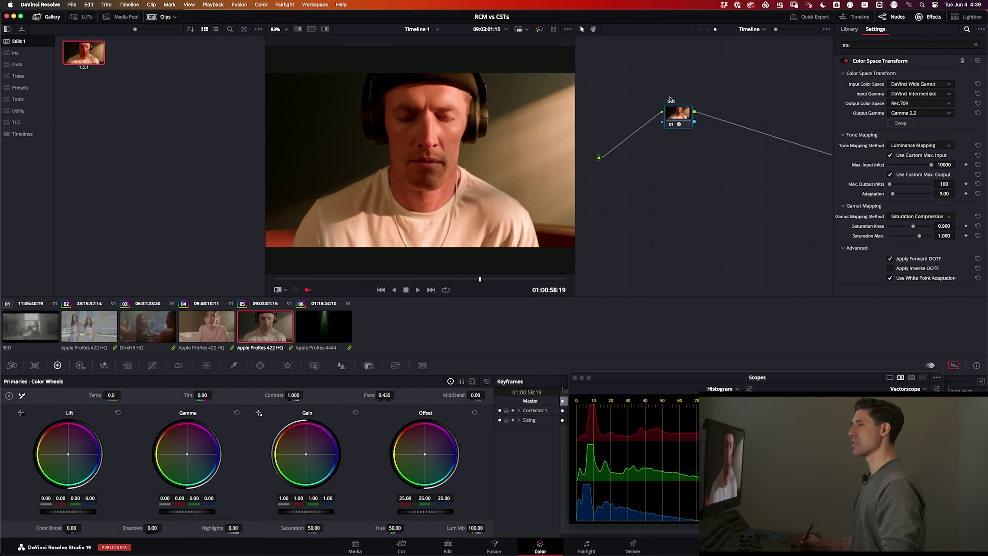